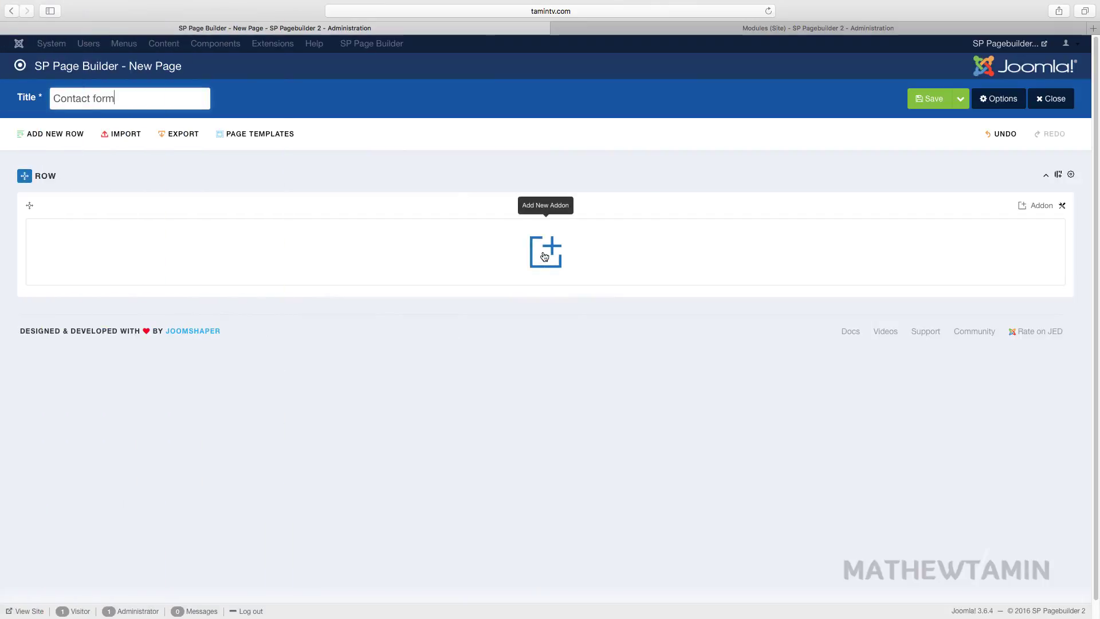
Step: Open the Addons List for the empty row of the 'Contact form' page
click(1042, 206)
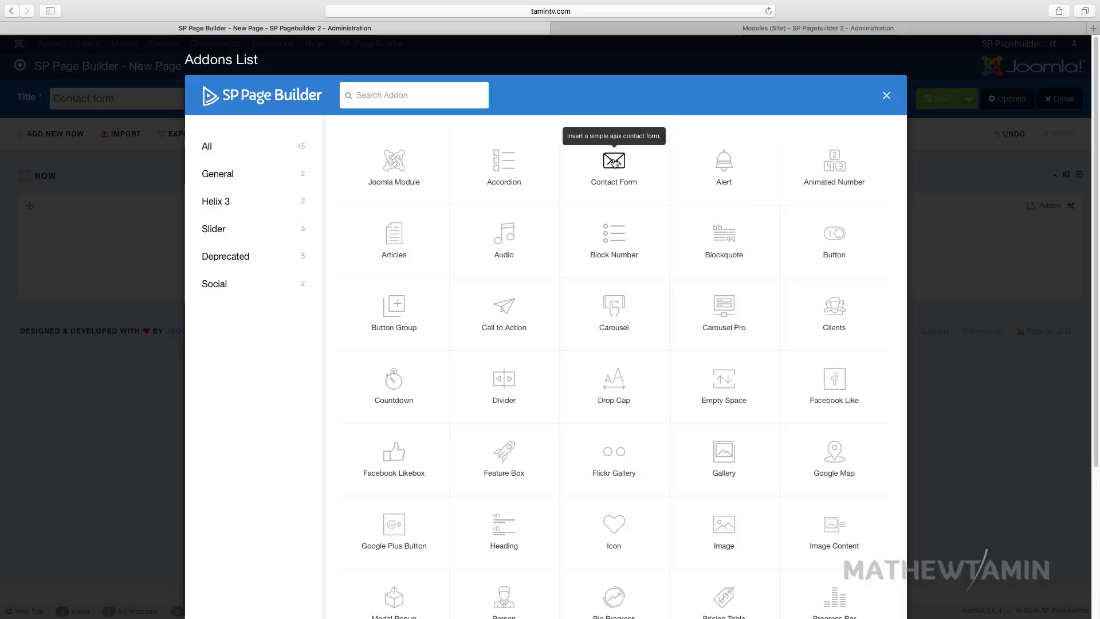
Step: Insert a Contact Form addon and switch its Use Custom Button option to YES
click(614, 163)
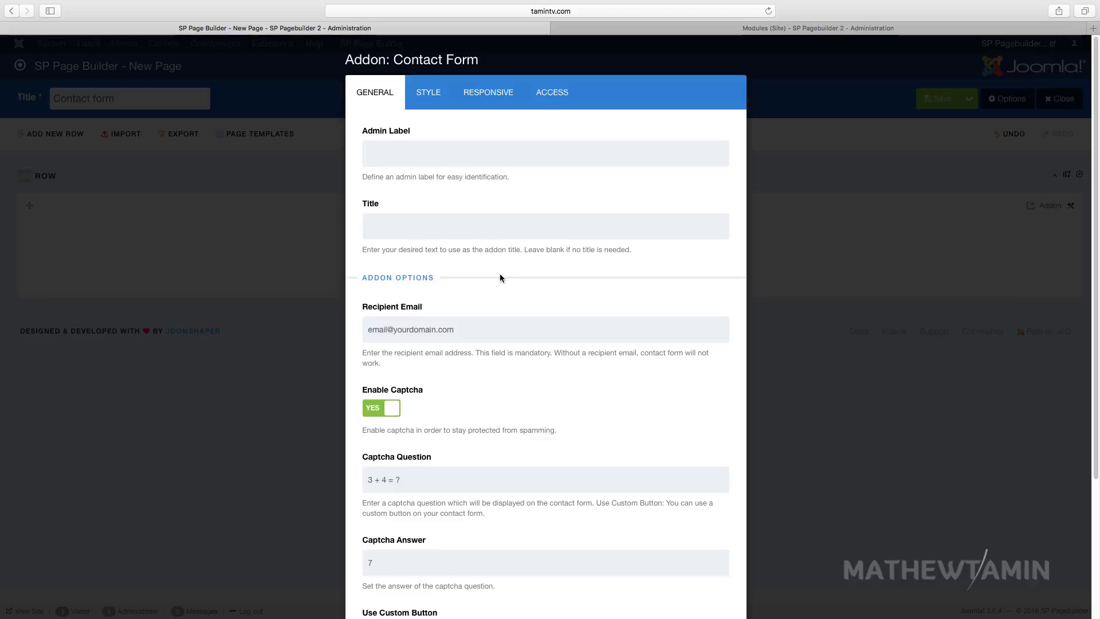
scroll(499, 274, down, 3)
scroll(500, 278, down, 3)
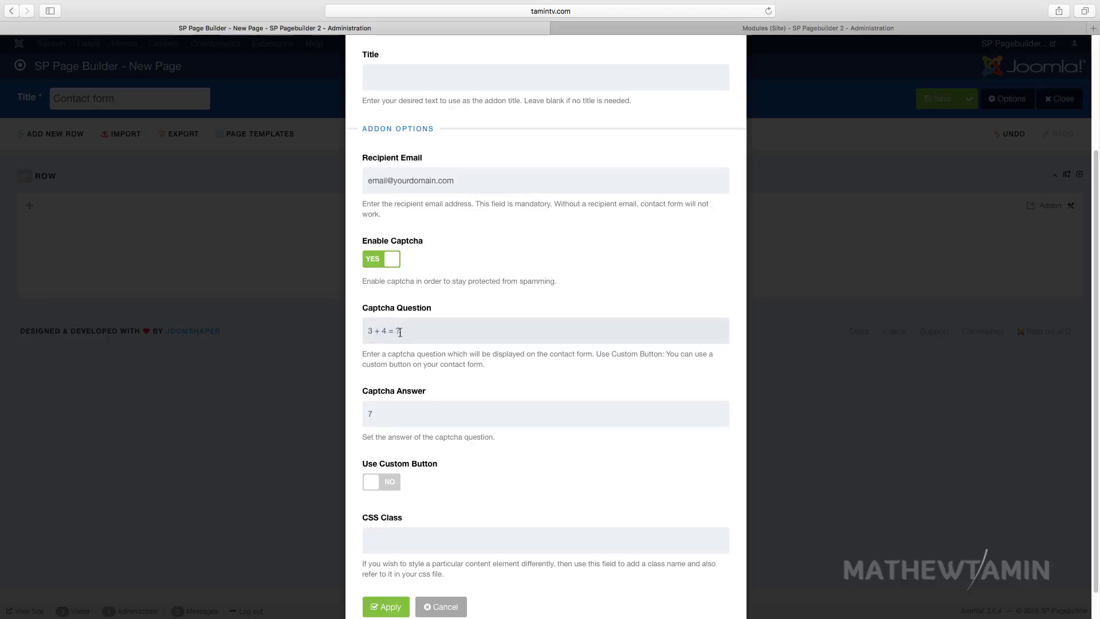
scroll(406, 340, down, 1)
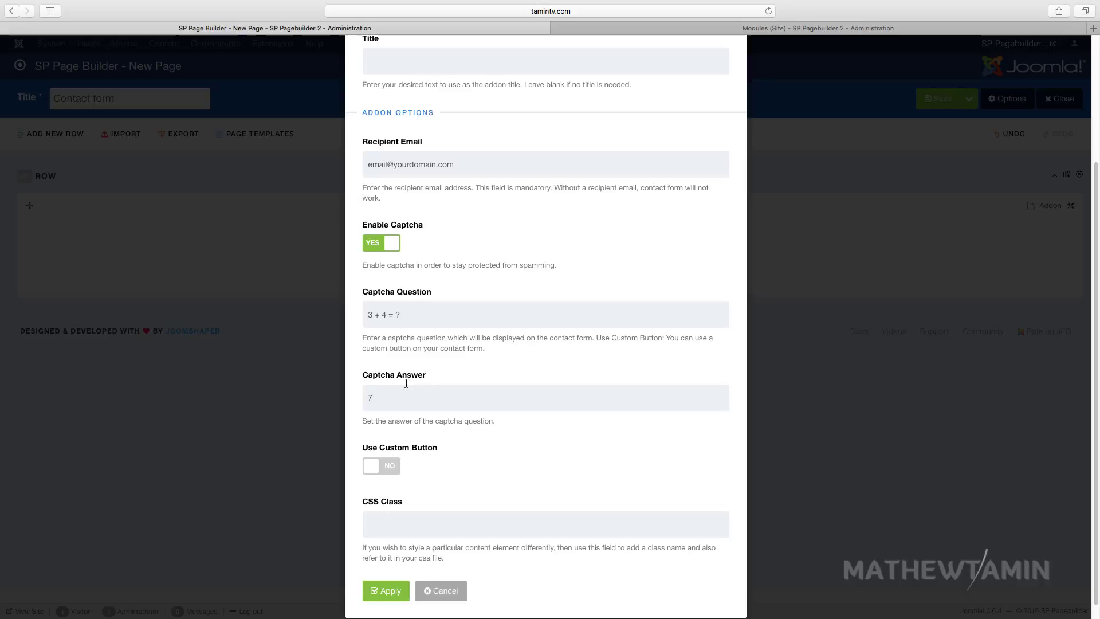
scroll(406, 394, down, 1)
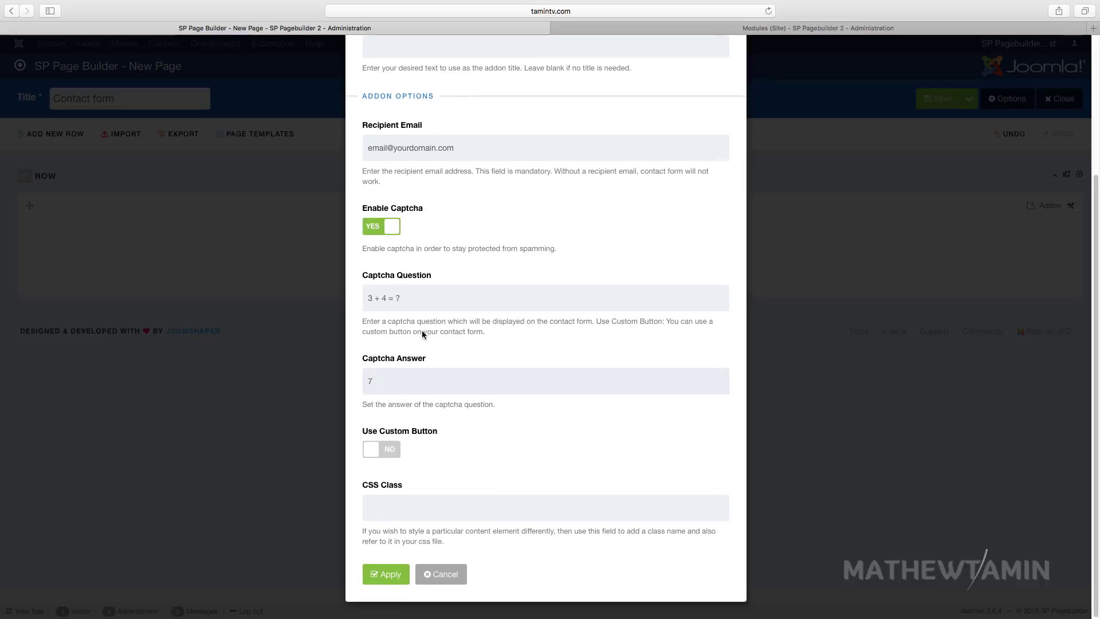
click(381, 452)
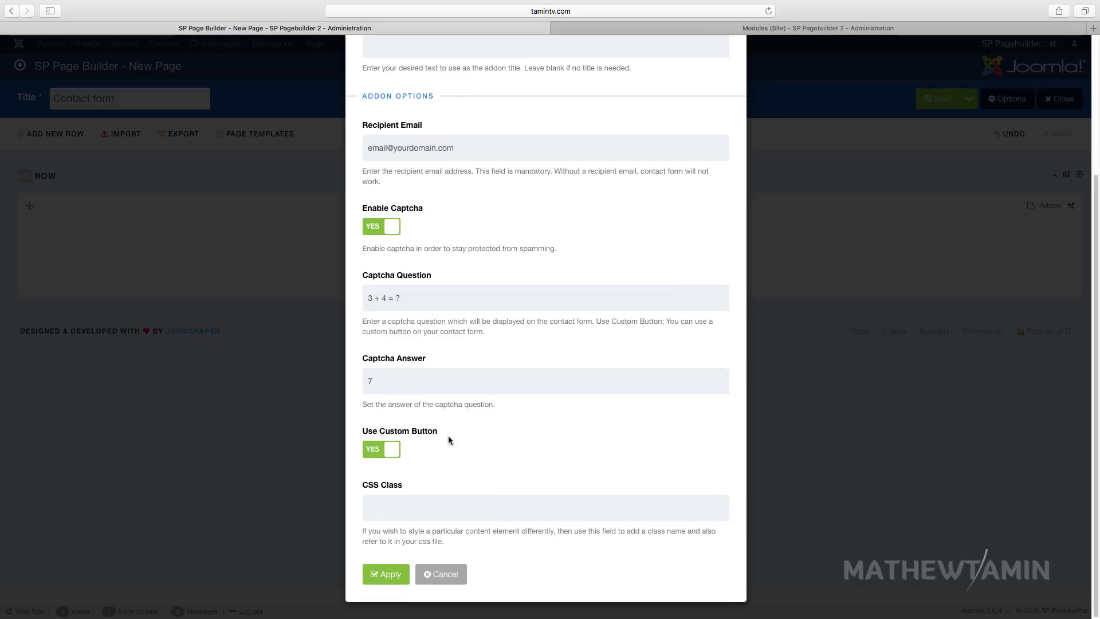
scroll(459, 443, up, 5)
click(428, 93)
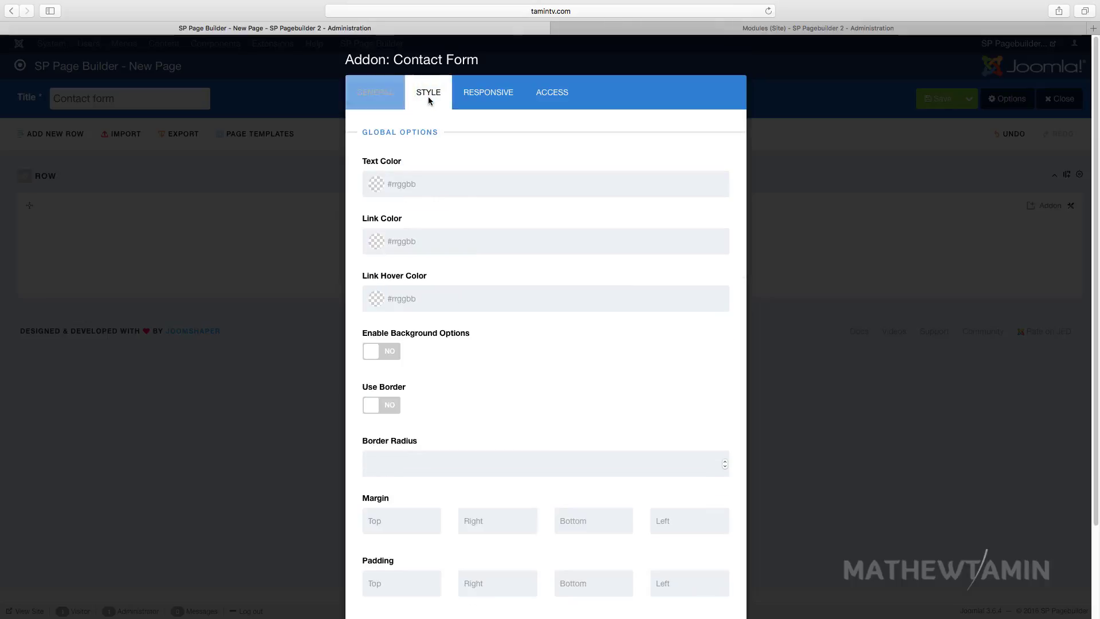
Step: Set the addon's admin label to 'Contact' and title to 'Contact Us', then select the recipient email
click(375, 92)
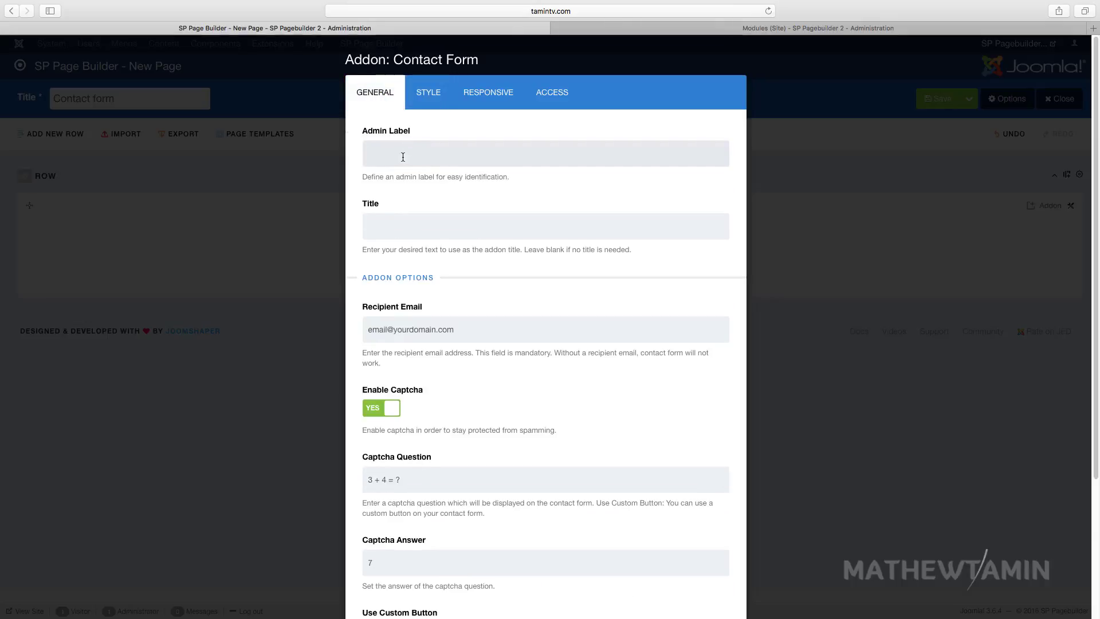
click(403, 157)
text(Contact)
key(Tab)
text(Contact Us)
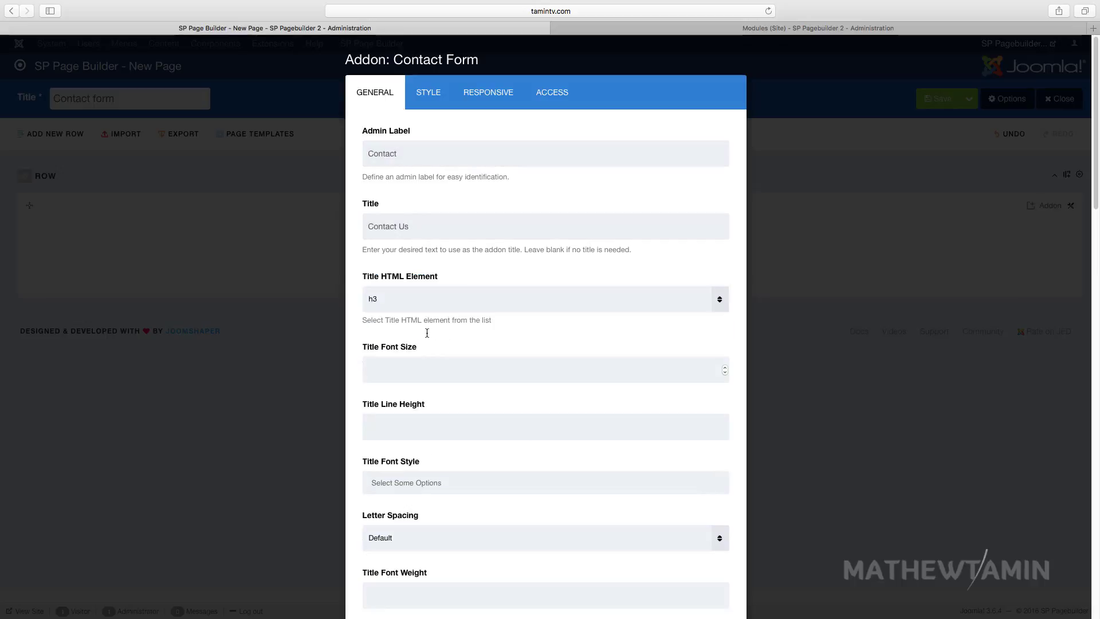
scroll(435, 312, down, 10)
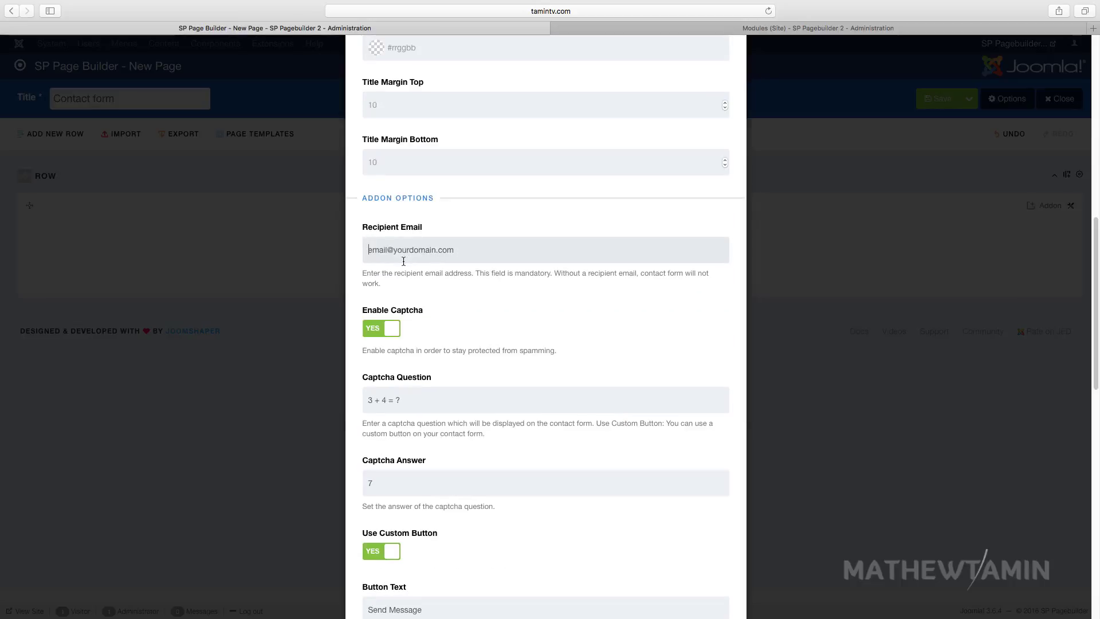
triple_click(367, 252)
Step: Replace the 'Send Message' button text with 'Contact Us Now'
scroll(452, 307, down, 4)
scroll(453, 309, down, 1)
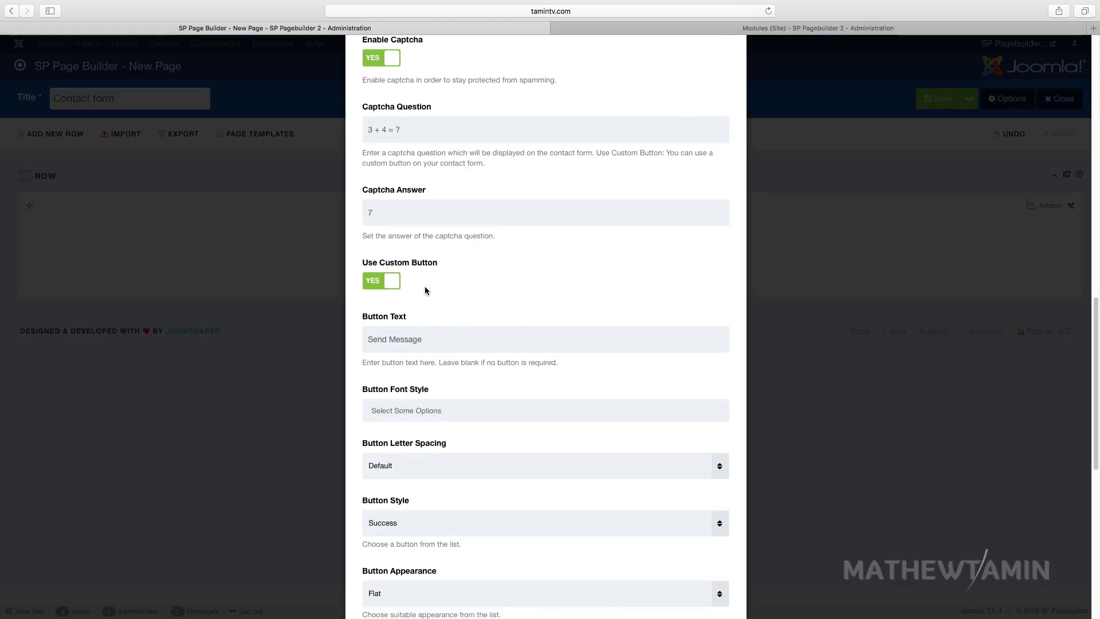
scroll(408, 276, down, 1)
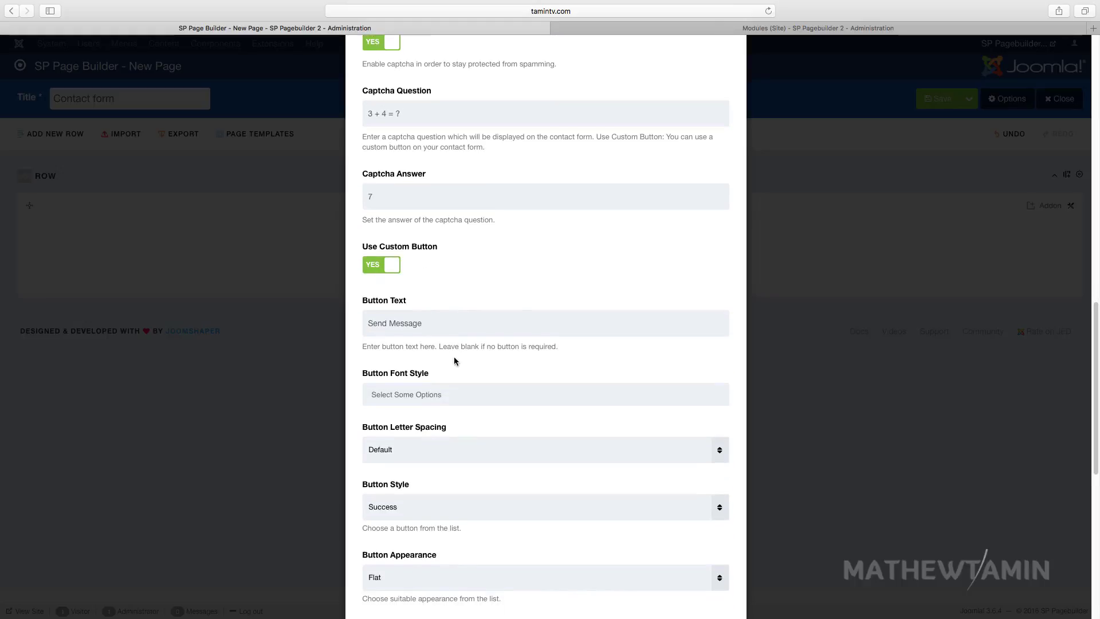
triple_click(433, 326)
text(Conta)
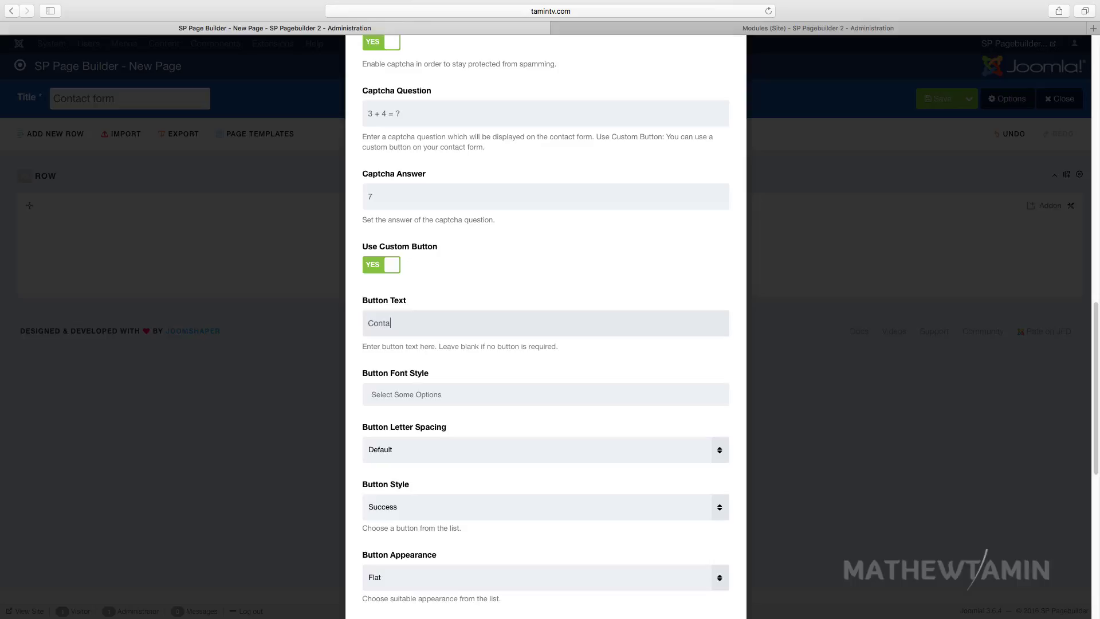
text(ct Us UsNow)
scroll(438, 333, down, 3)
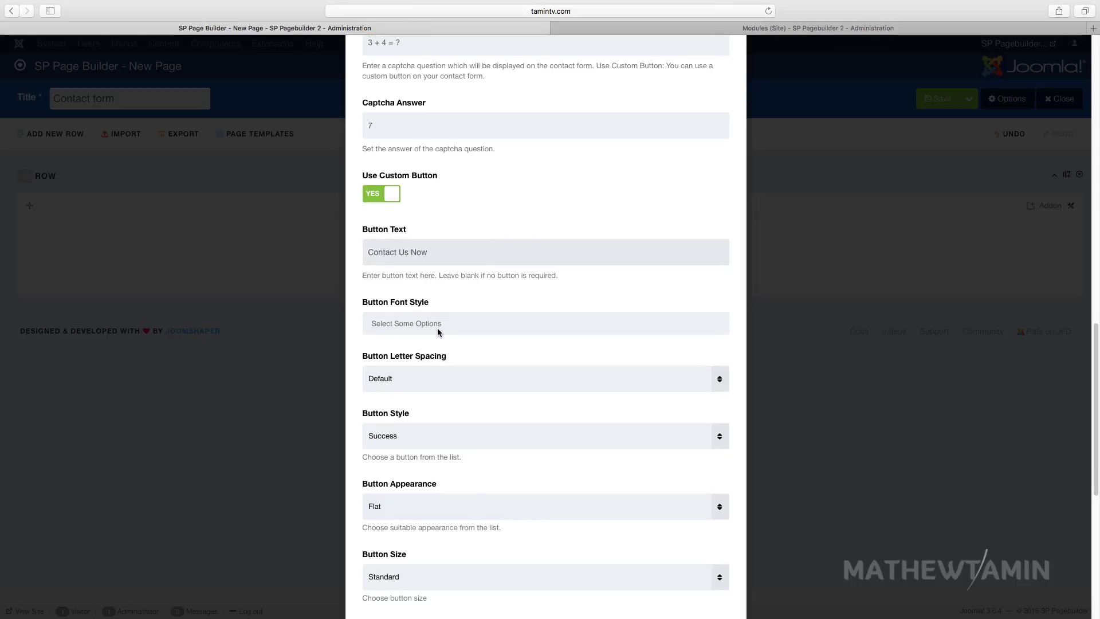
Step: Give the button text Normal weight and 2px letter spacing
click(437, 327)
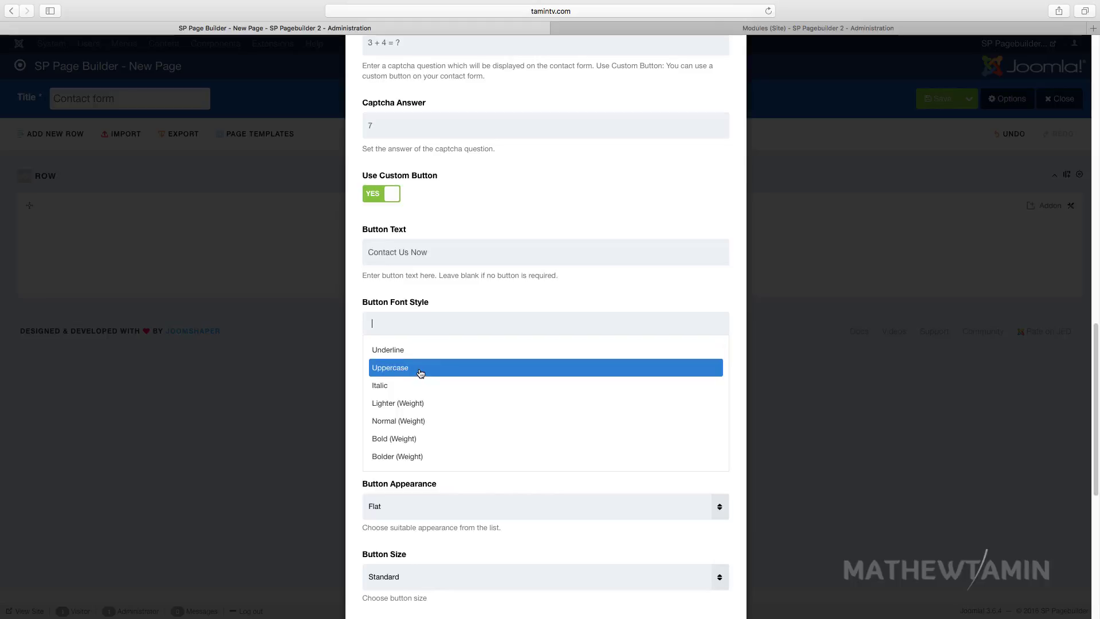
click(418, 421)
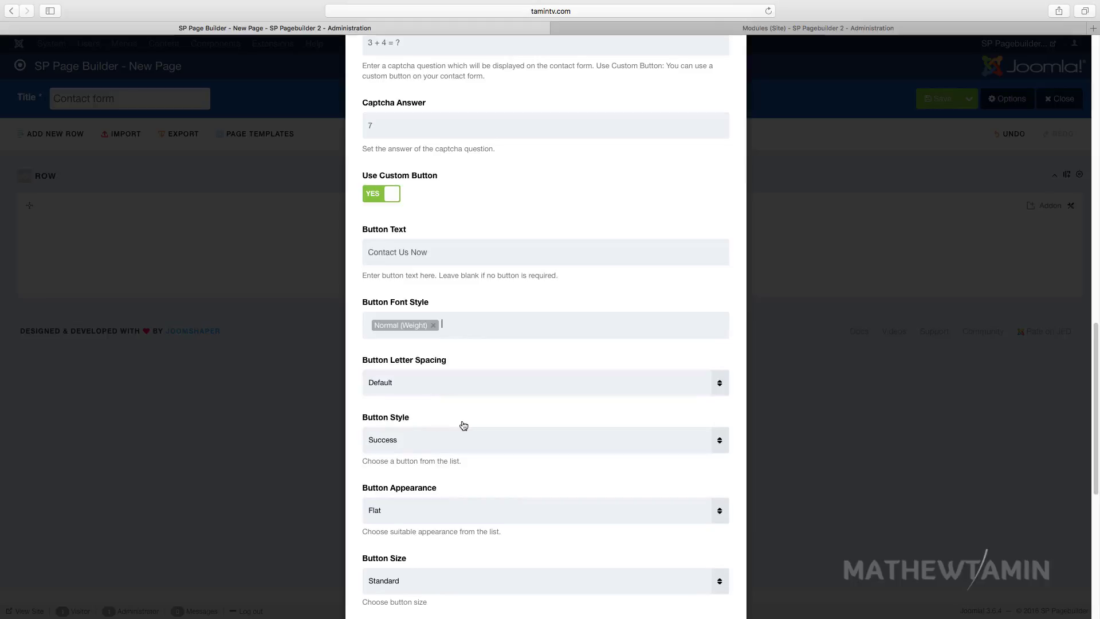
scroll(463, 425, down, 1)
click(407, 373)
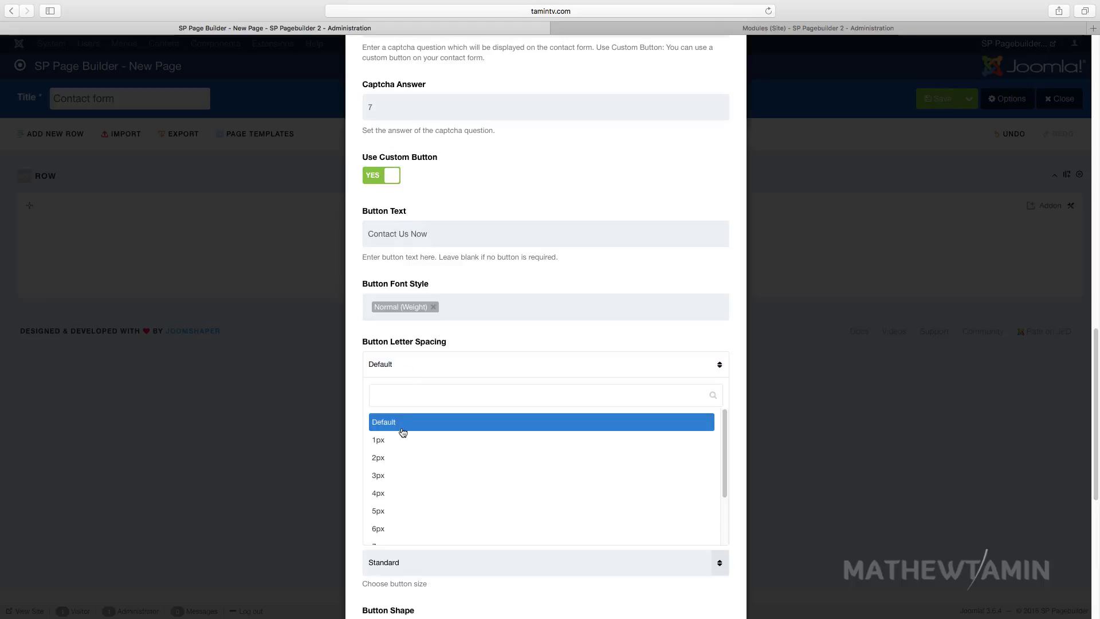
click(403, 457)
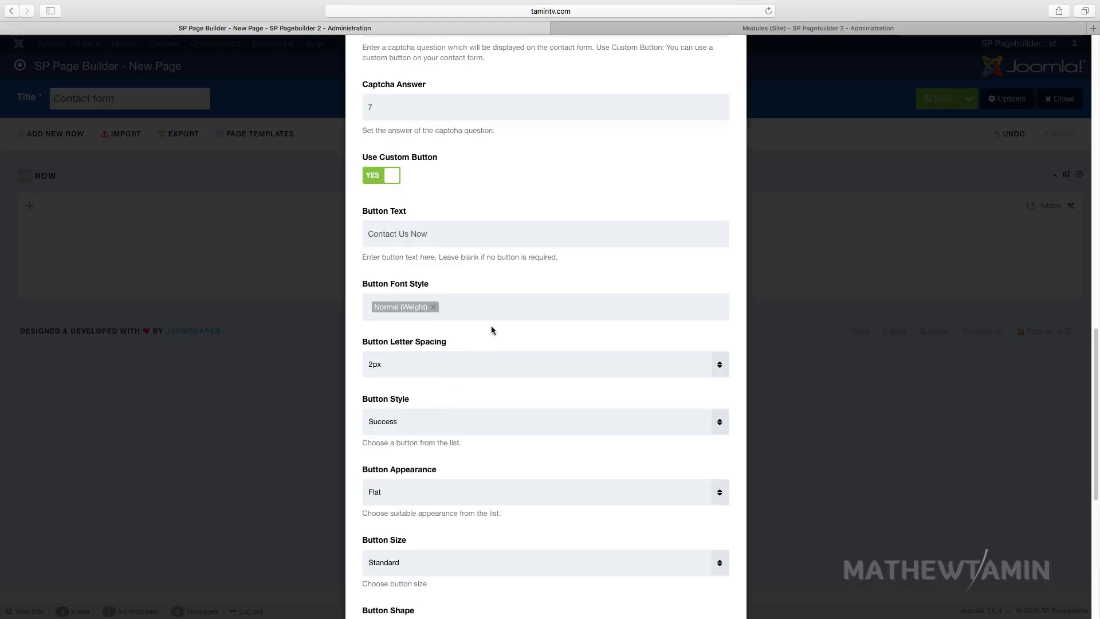
Step: Keep the button style green Success, appearance Flat, and size Standard
scroll(491, 327, down, 5)
click(457, 314)
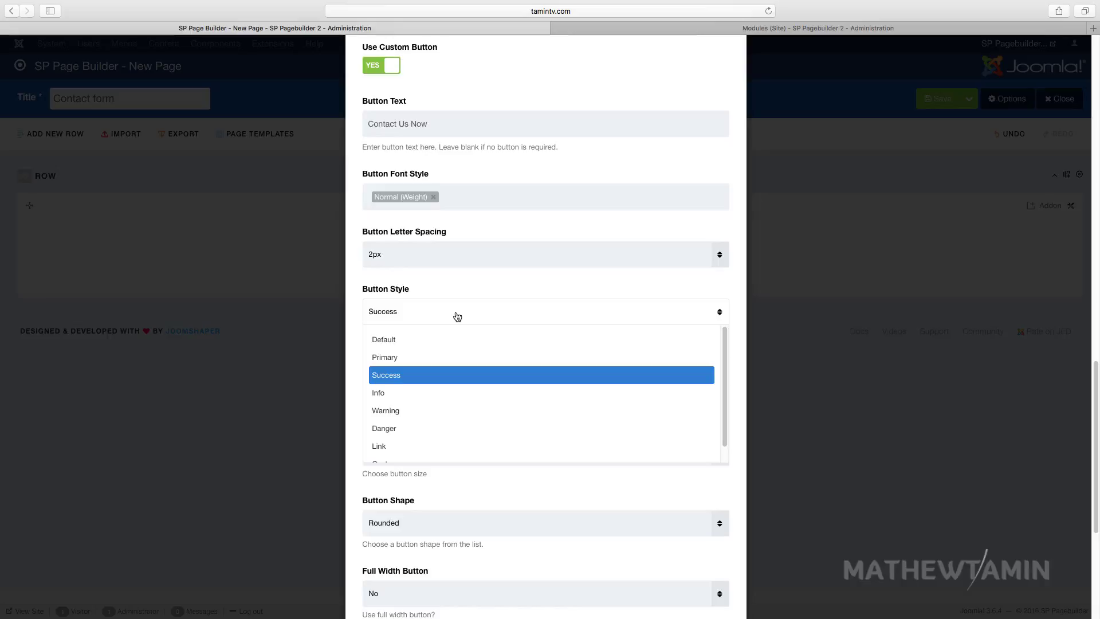
click(435, 379)
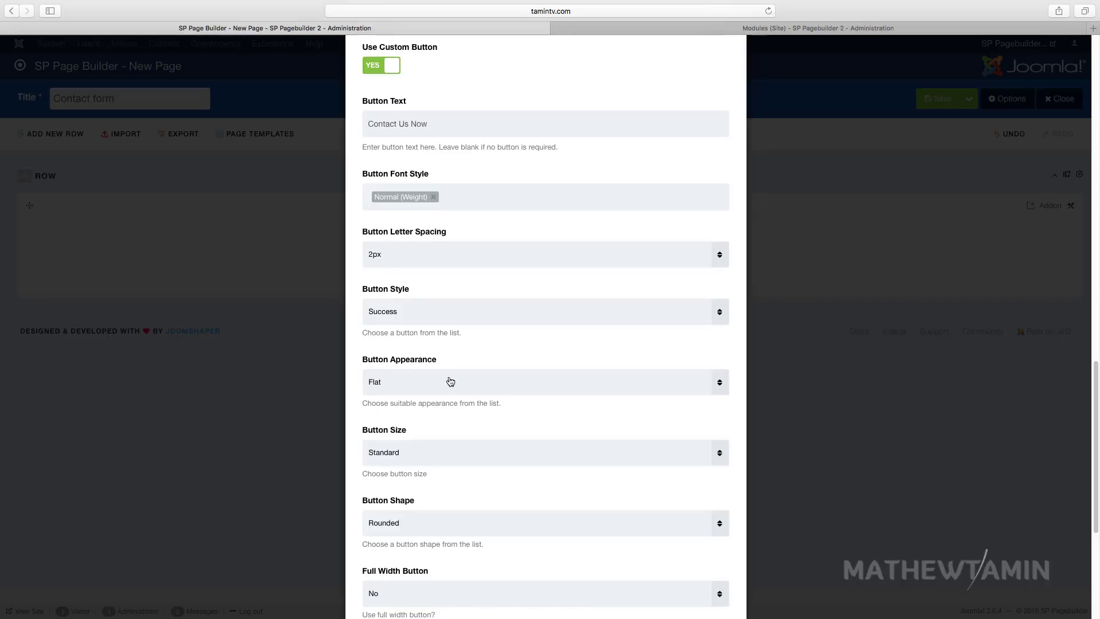
scroll(450, 382, down, 4)
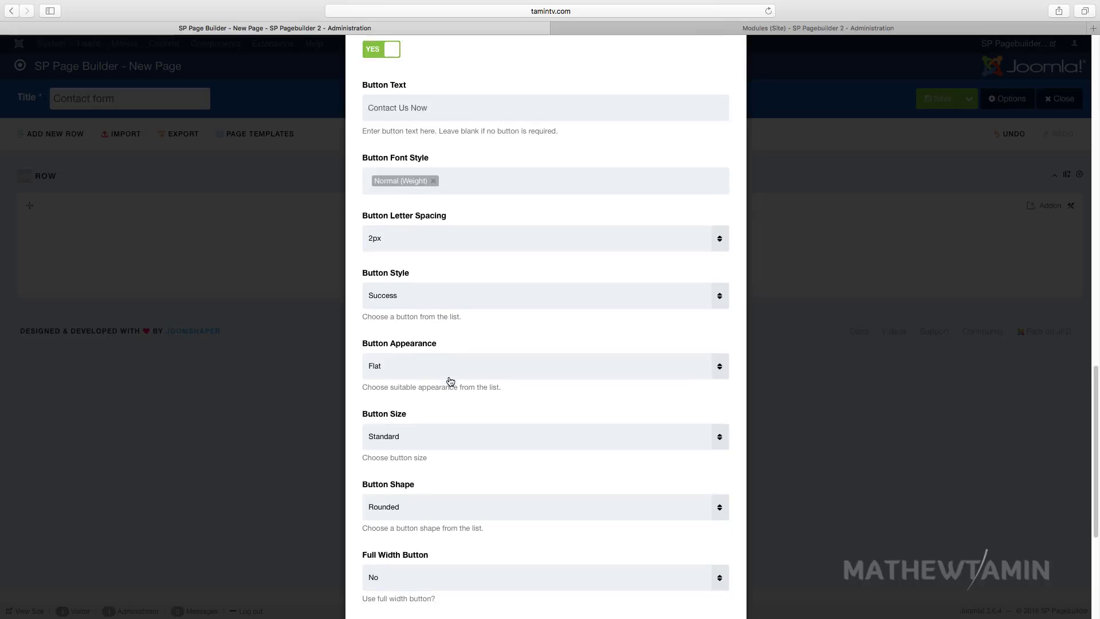
click(403, 293)
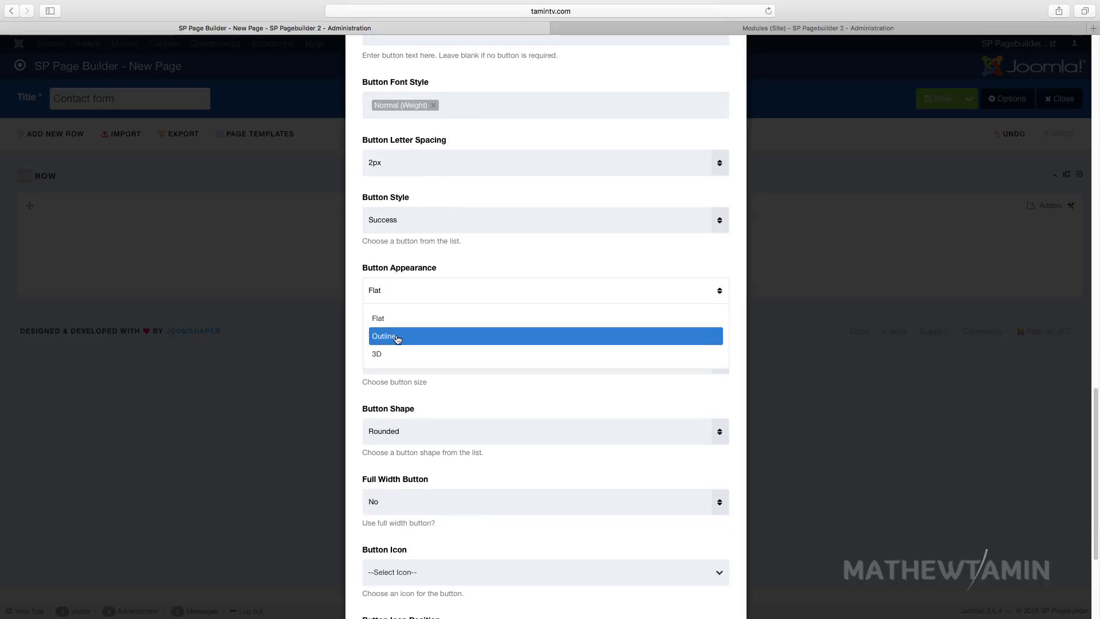
click(466, 254)
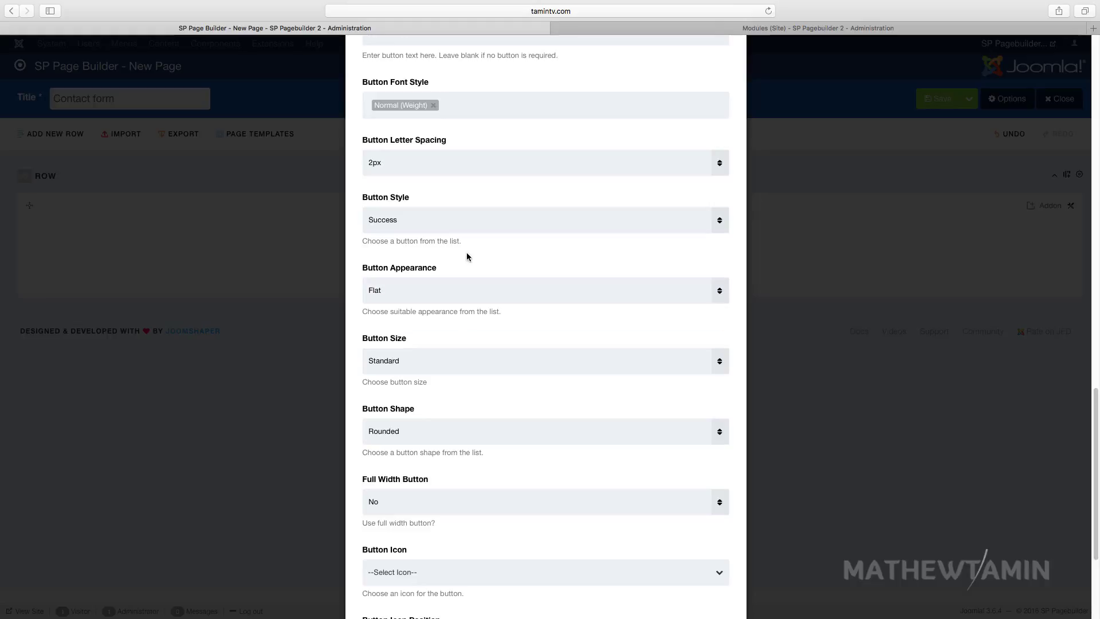
scroll(466, 286, down, 1)
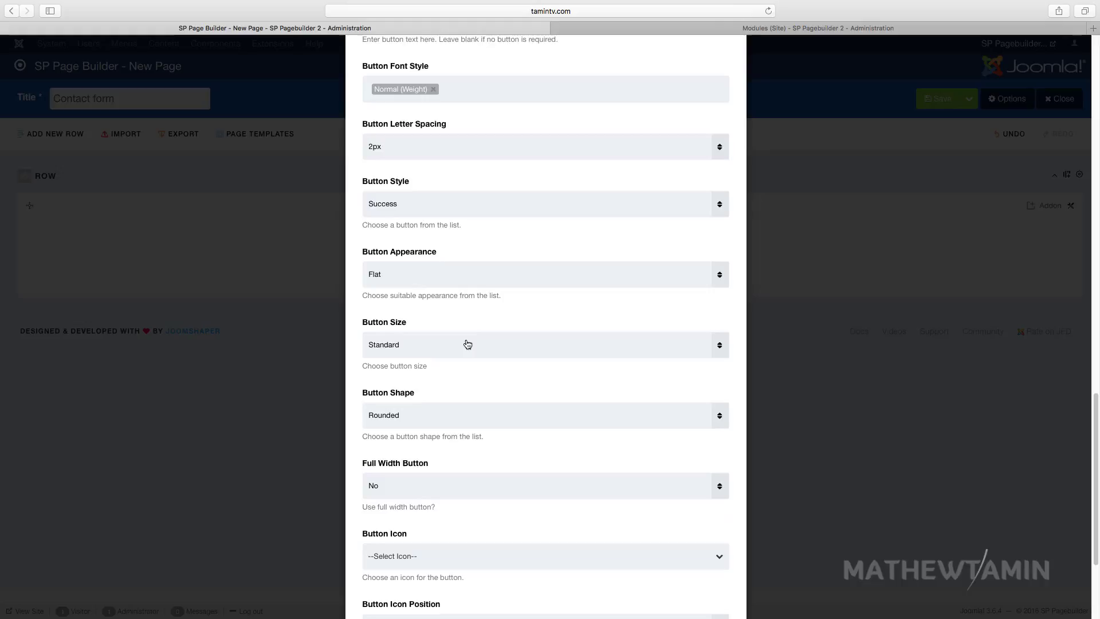
click(403, 344)
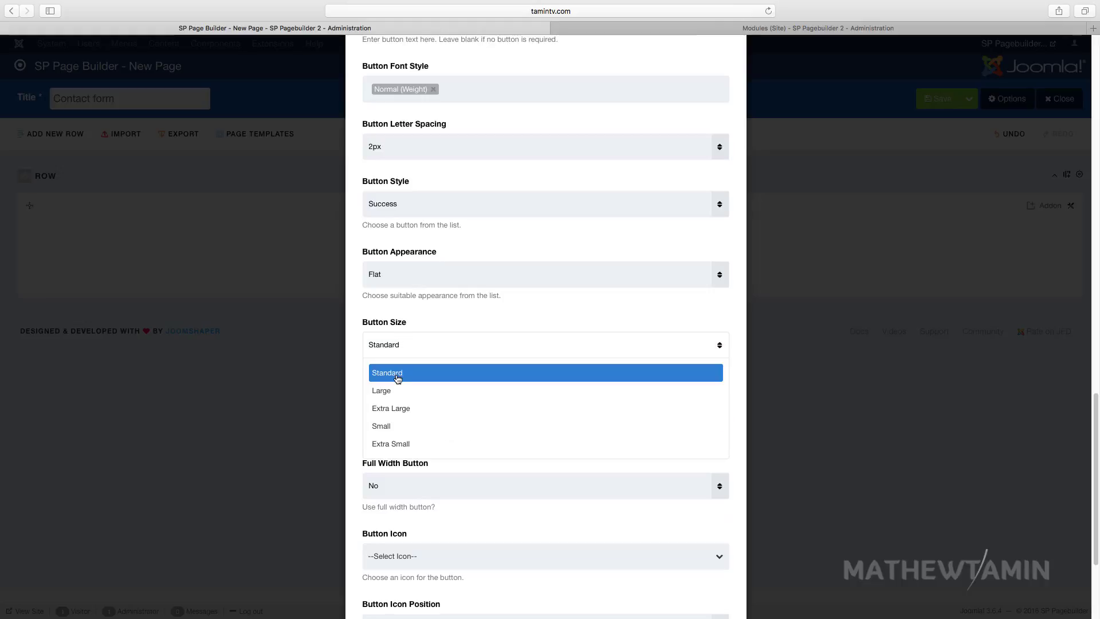
click(548, 309)
Step: Add the fa-android icon to the button, positioned on its right side
scroll(492, 424, down, 1)
scroll(423, 432, down, 5)
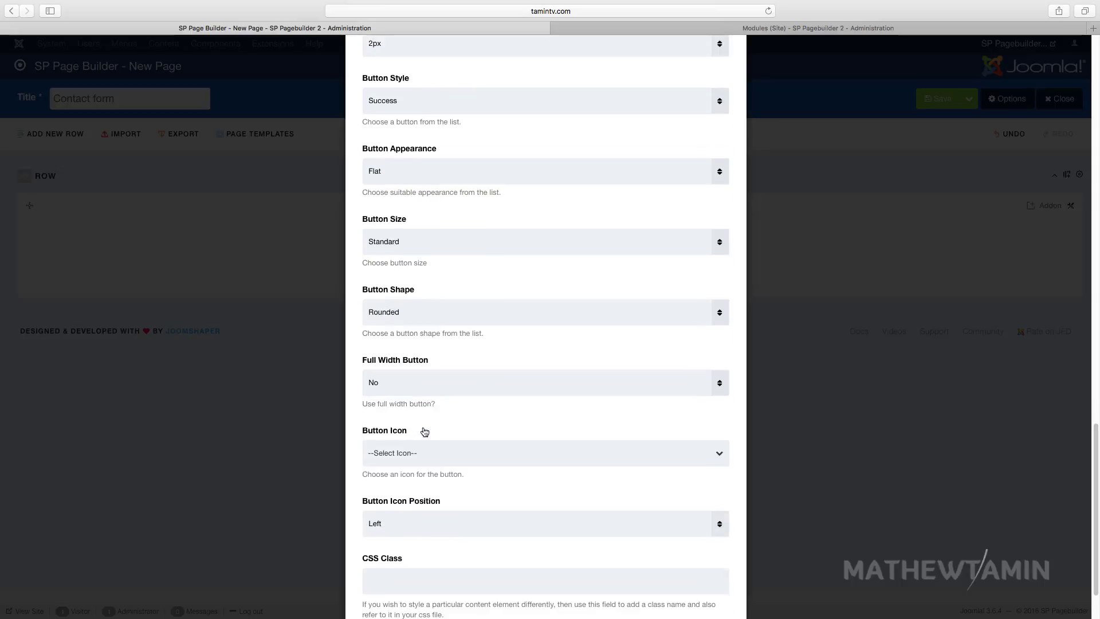
click(441, 376)
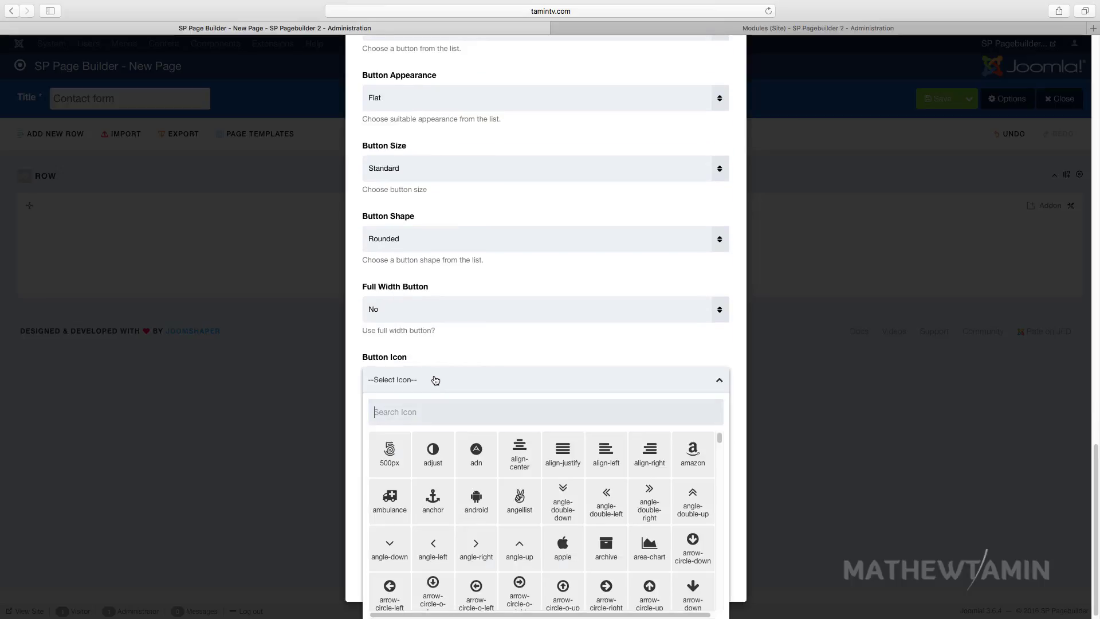
click(486, 510)
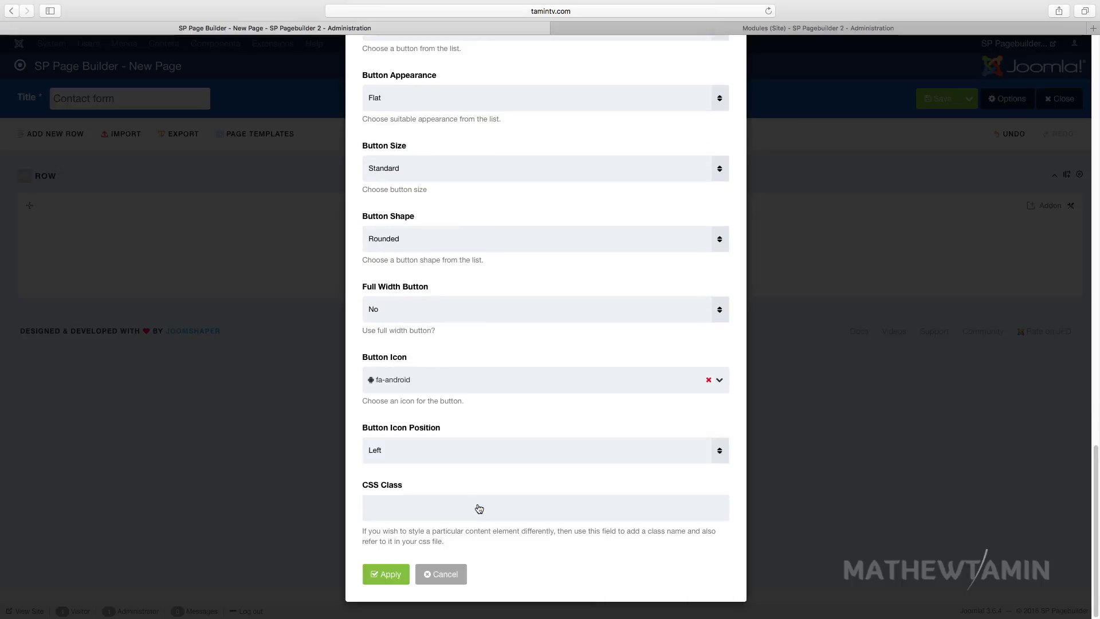
click(424, 450)
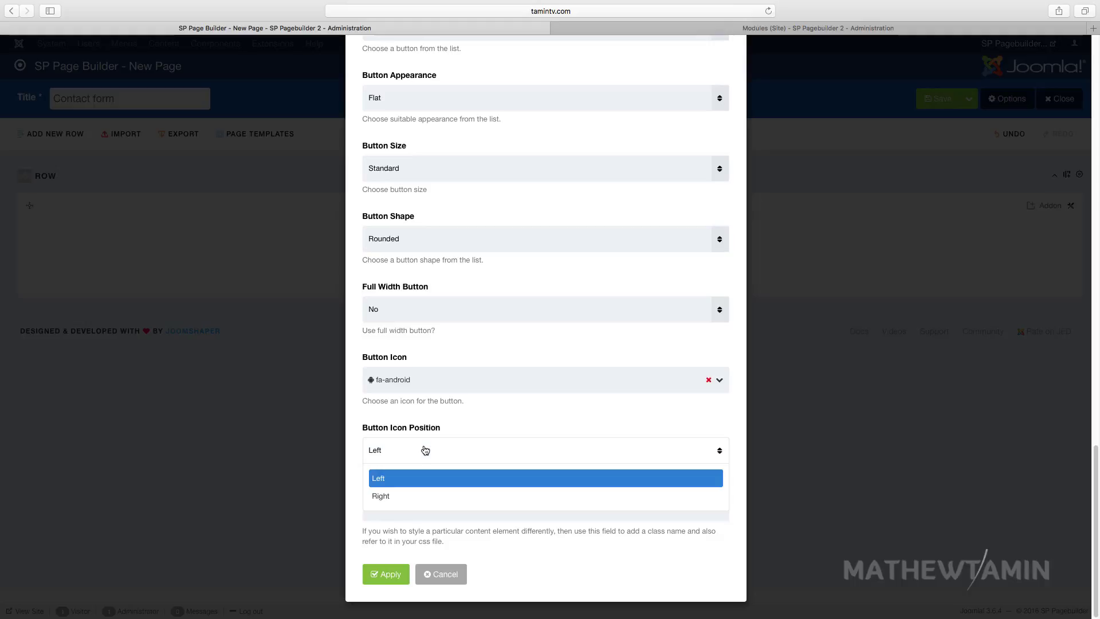
click(404, 497)
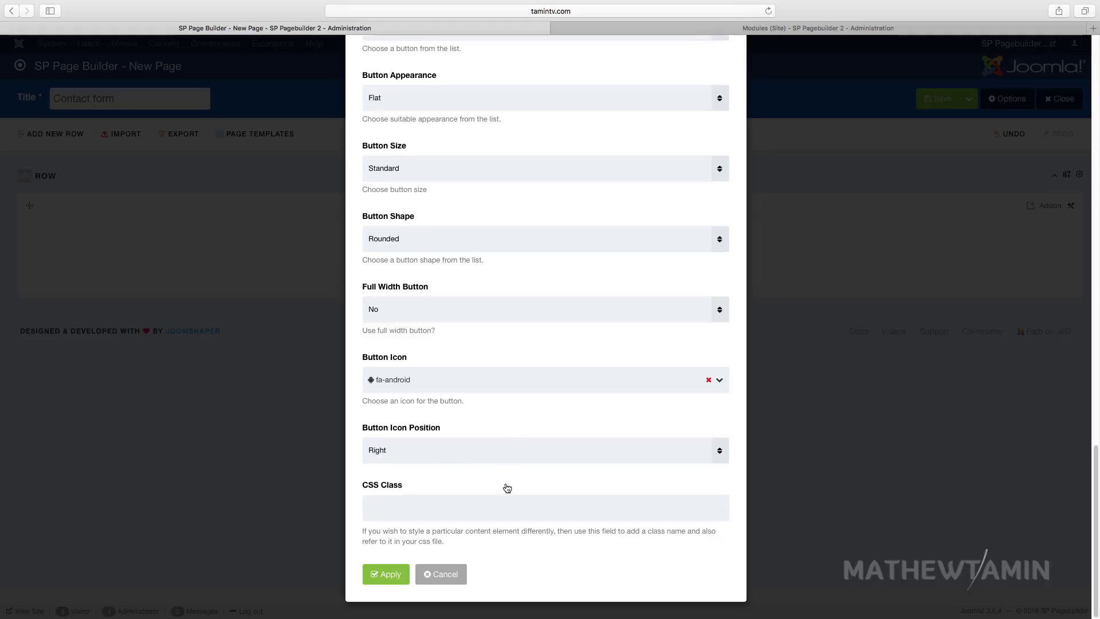
scroll(506, 484, up, 20)
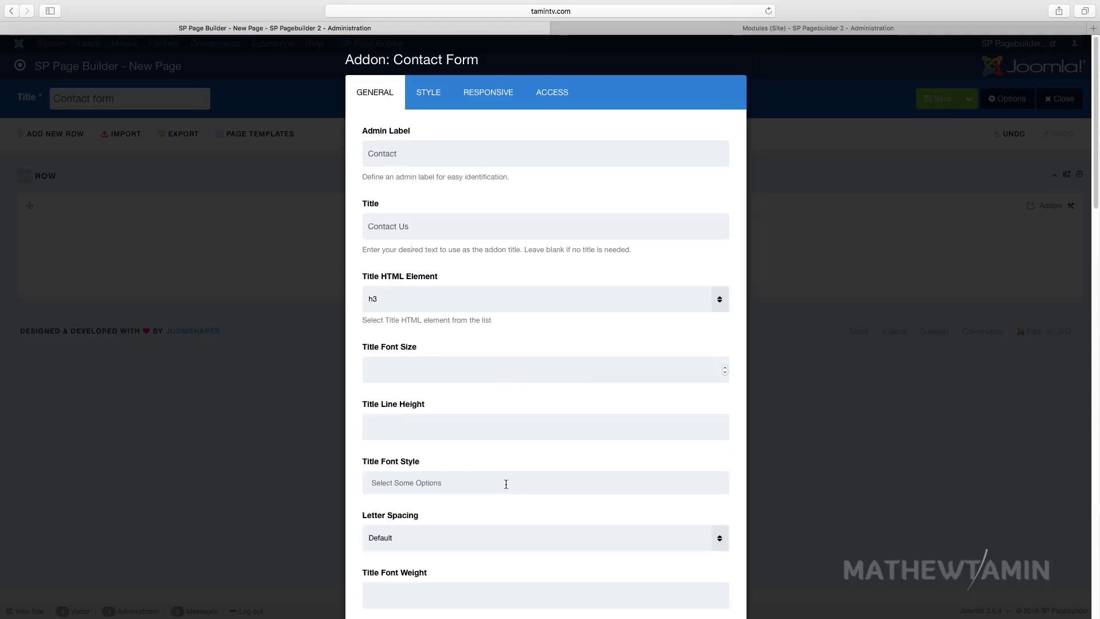
Step: Enable animation in the addon's Style settings, apply the settings, and save the page
click(431, 101)
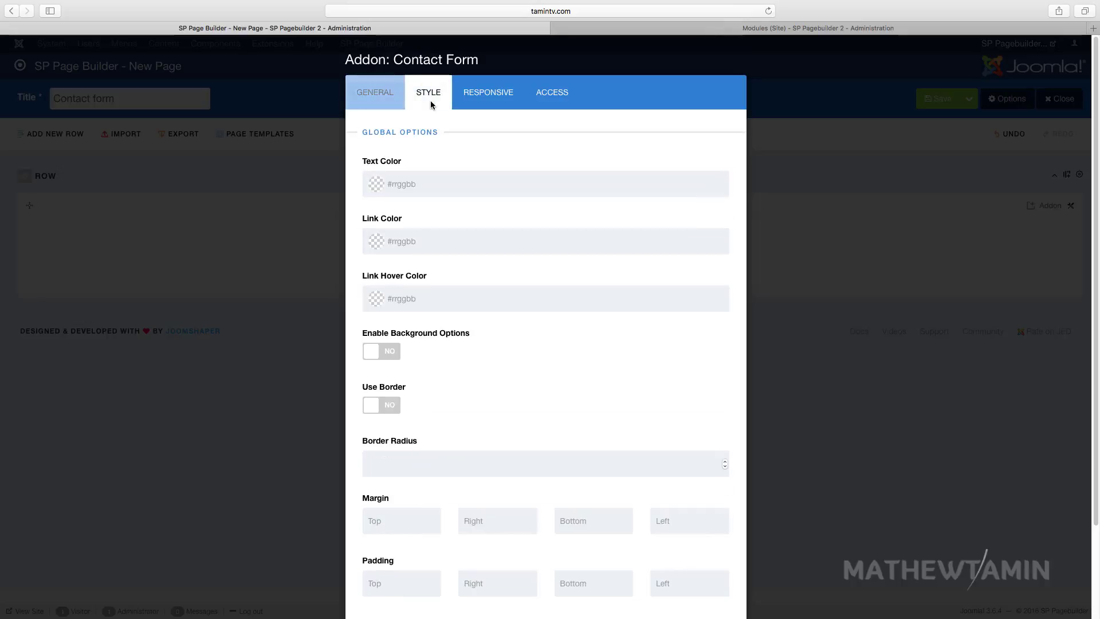
click(412, 184)
click(538, 221)
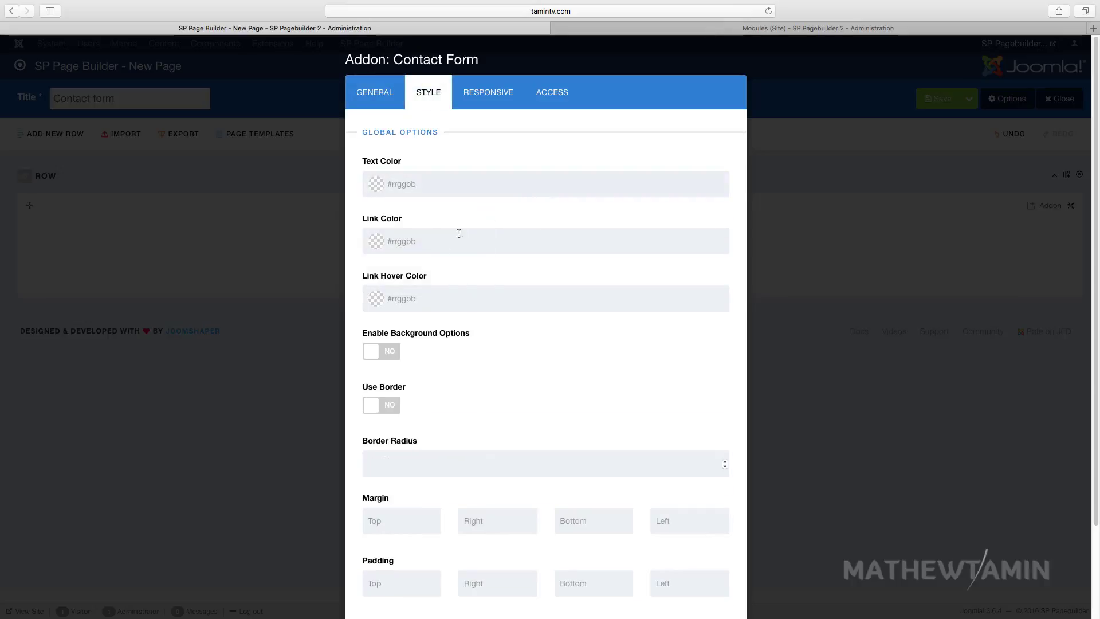
scroll(444, 330, down, 4)
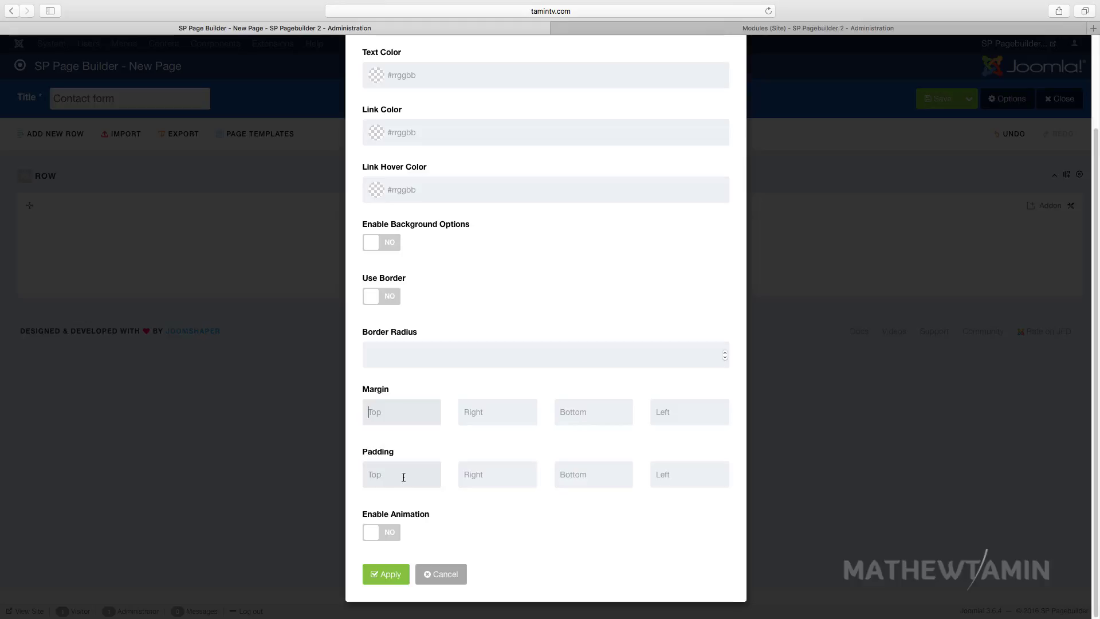
click(388, 532)
click(389, 575)
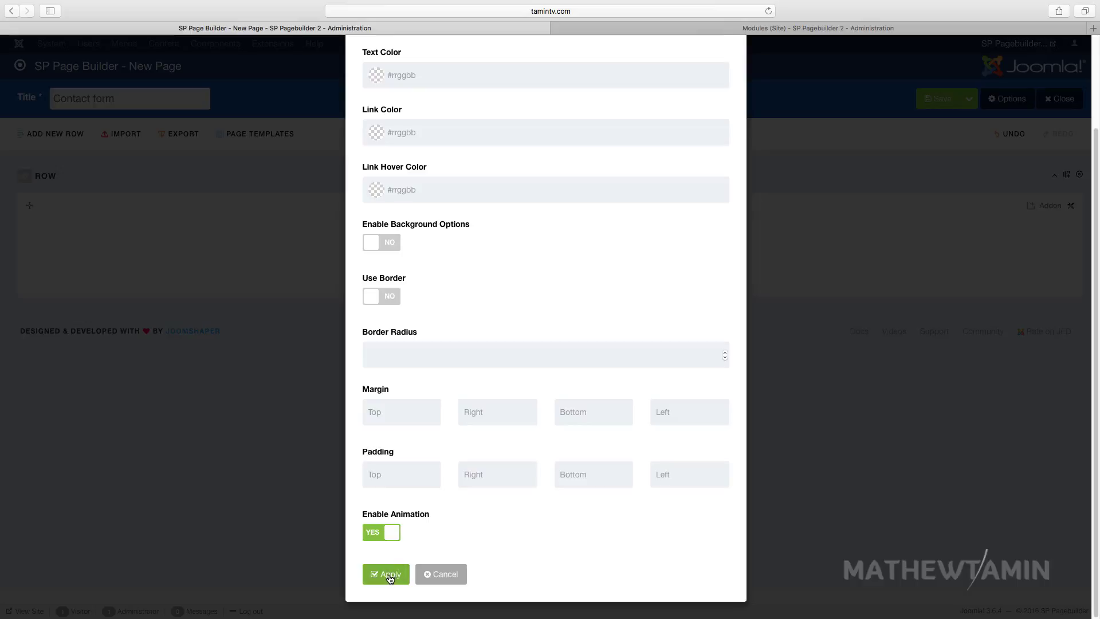
click(929, 101)
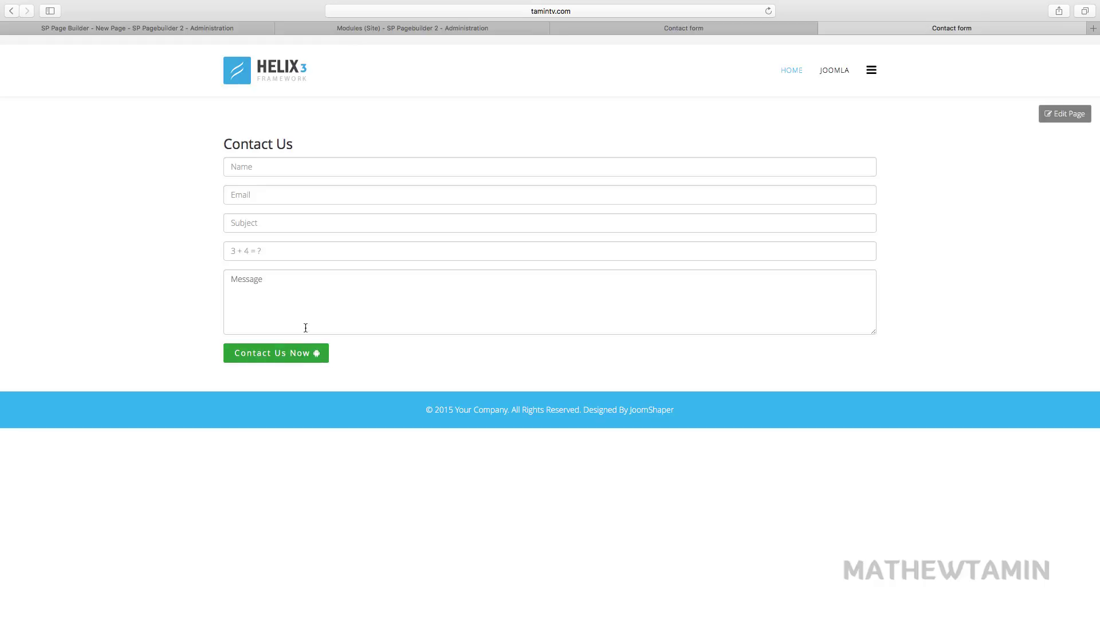
Step: Fill the form's Name, Email and Subject fields with test entries, subject 'asdf'
click(265, 166)
click(261, 193)
click(260, 223)
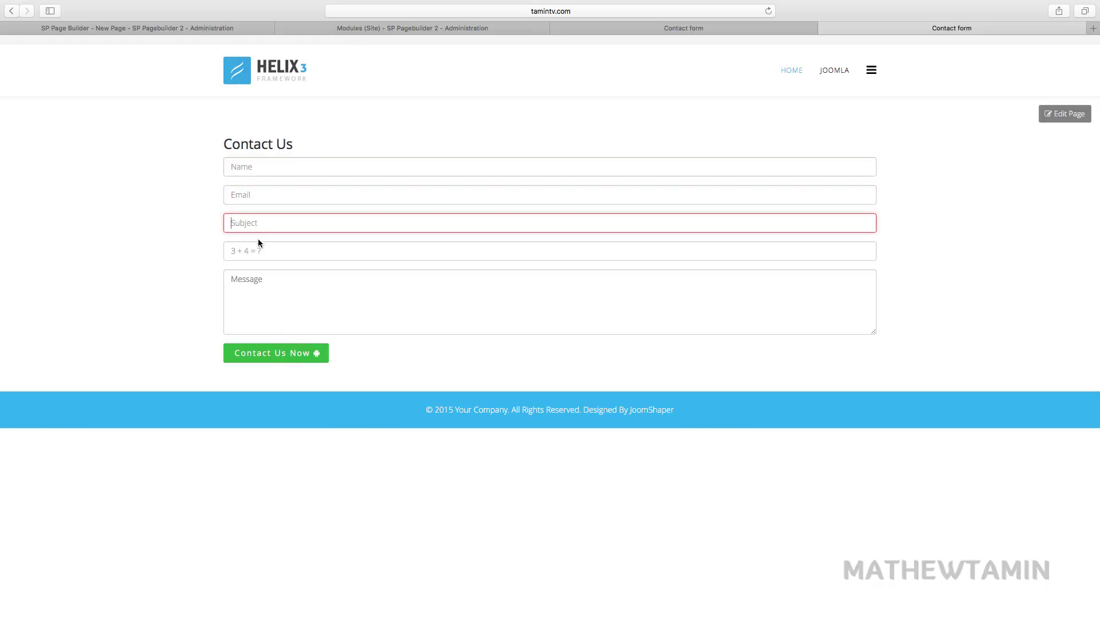
click(261, 252)
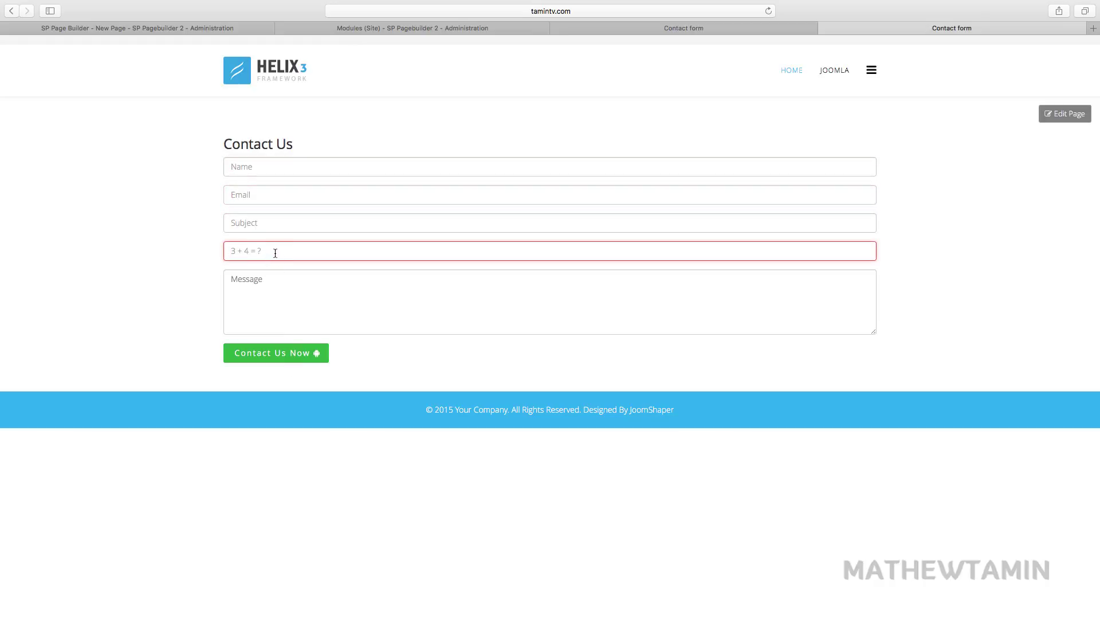
click(262, 169)
text(adf)
click(262, 193)
text(ad)
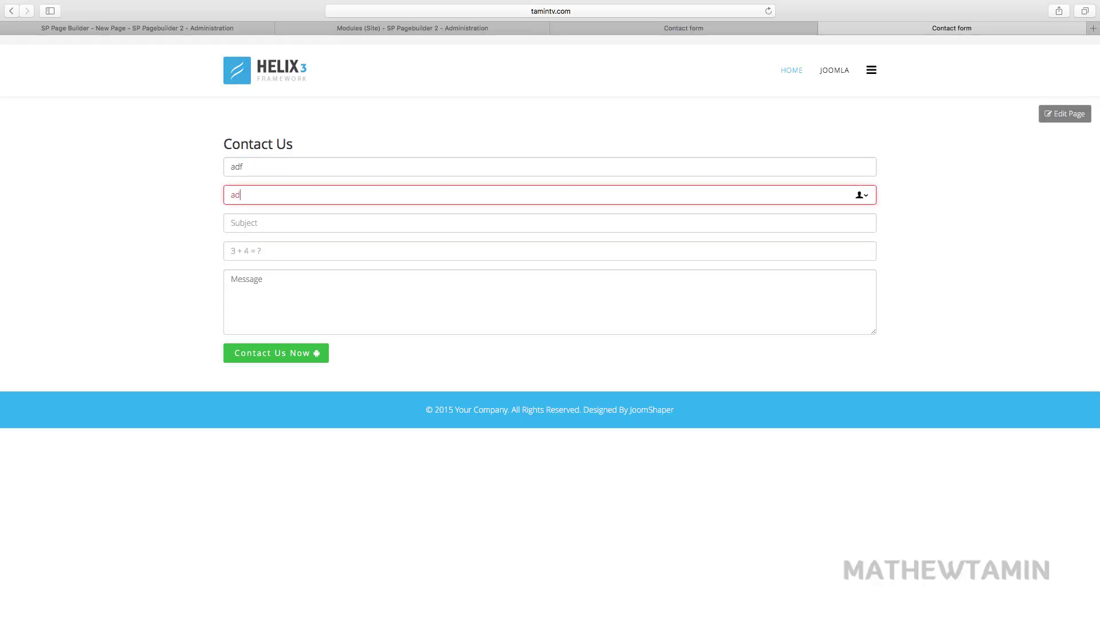
text(@dmai.com)
click(265, 219)
text(asdf)
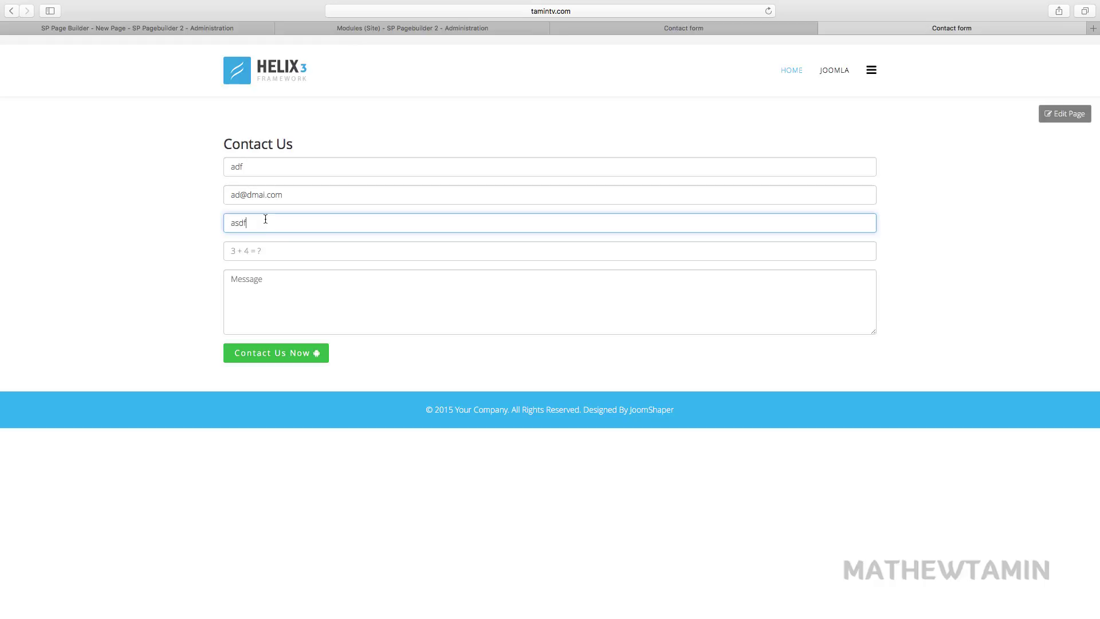
Step: Enter the wrong captcha answer 5, submit with Contact Us Now, and select the answer
click(268, 256)
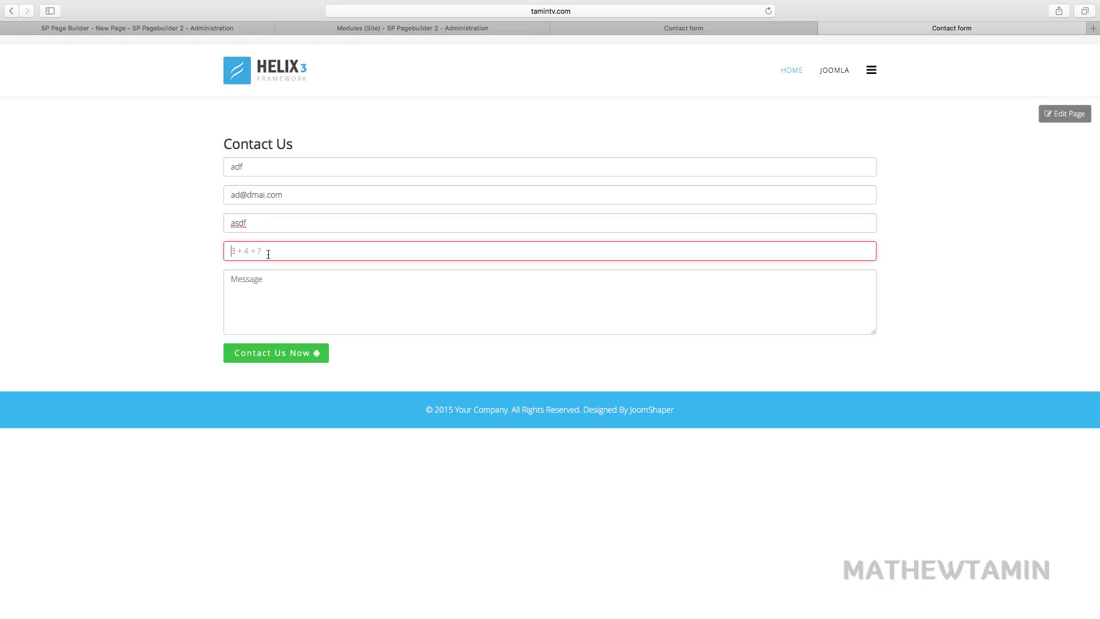
text(5)
click(295, 283)
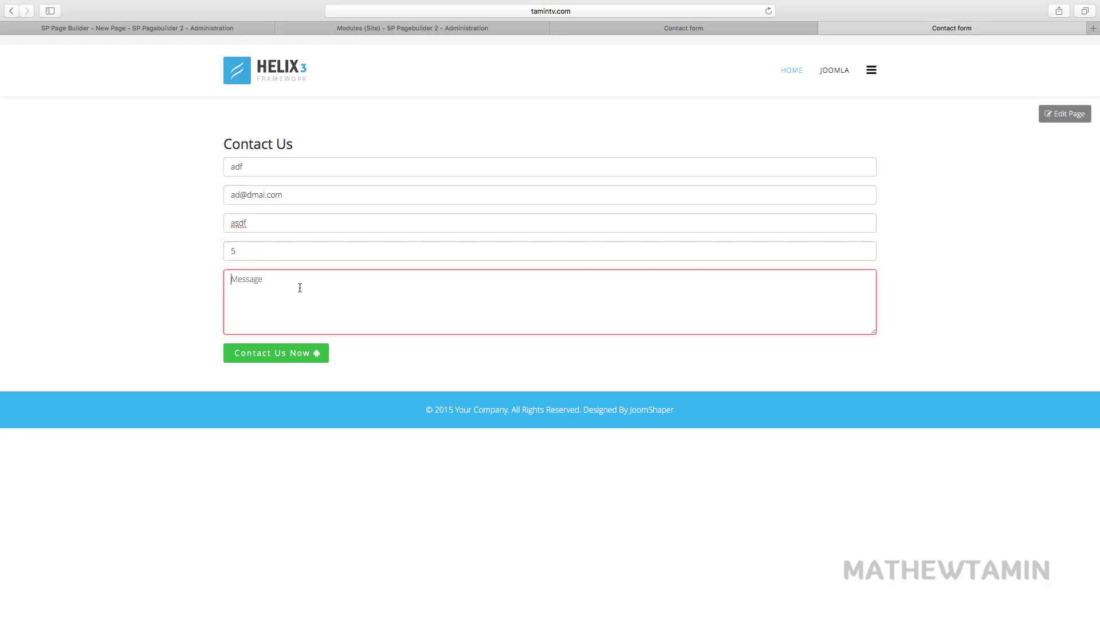
click(305, 353)
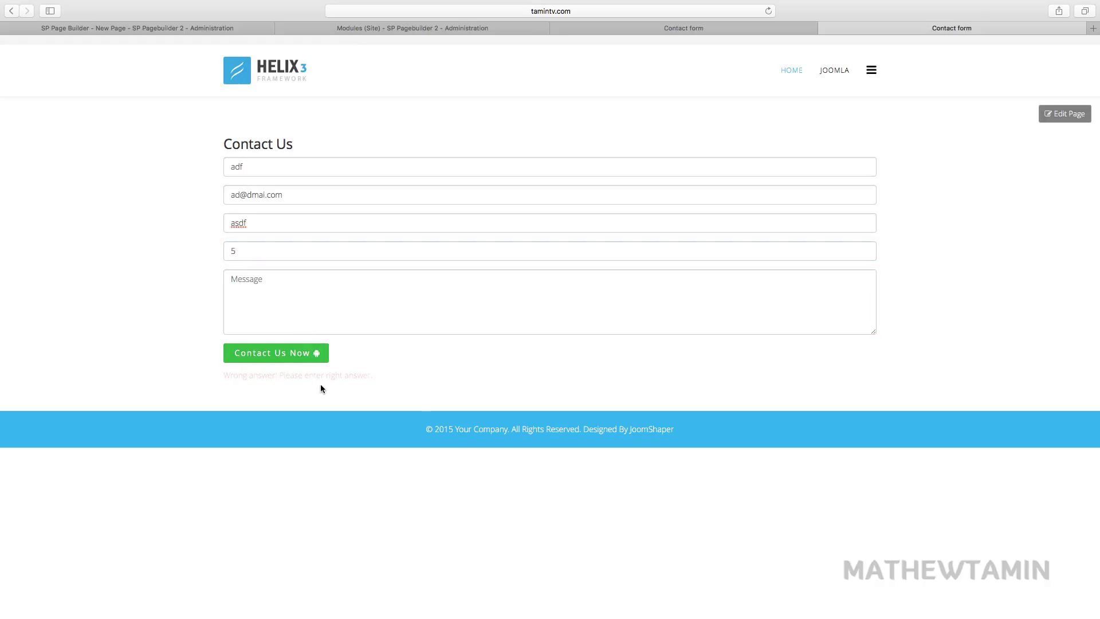
drag(255, 252, 224, 249)
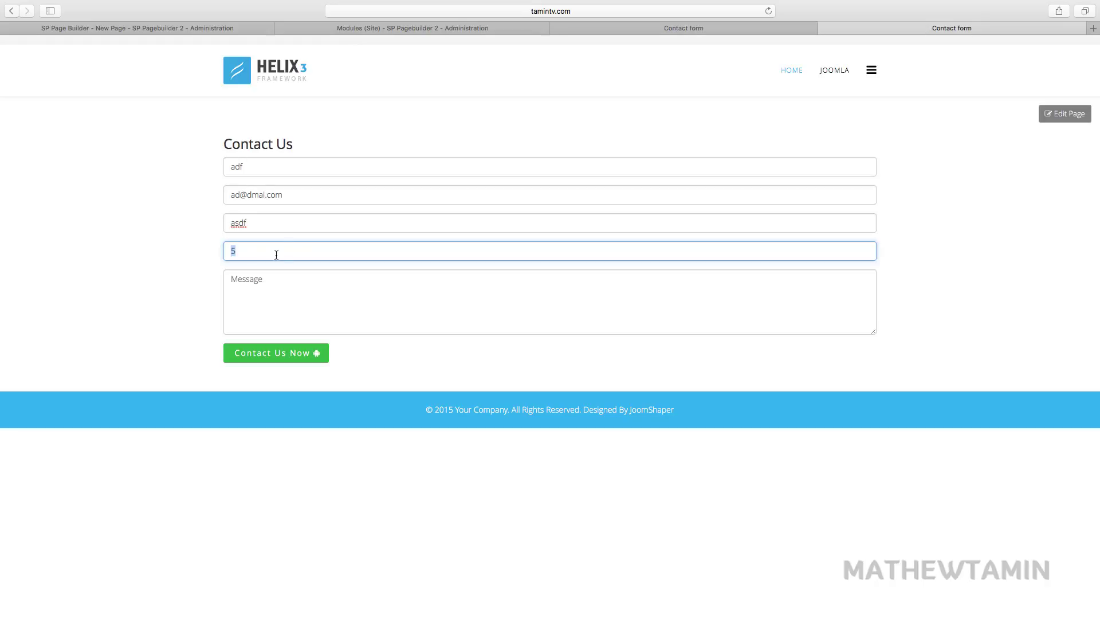
Step: Open the page in the frontend editor and review the contact form addon's settings, cancelling without changes
click(191, 26)
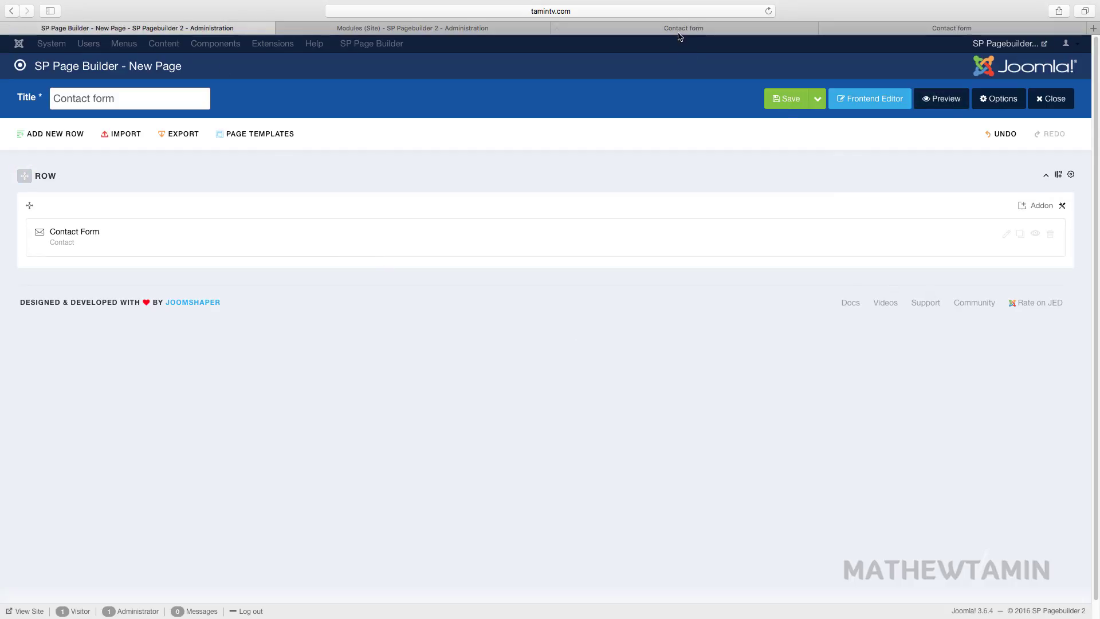
click(676, 30)
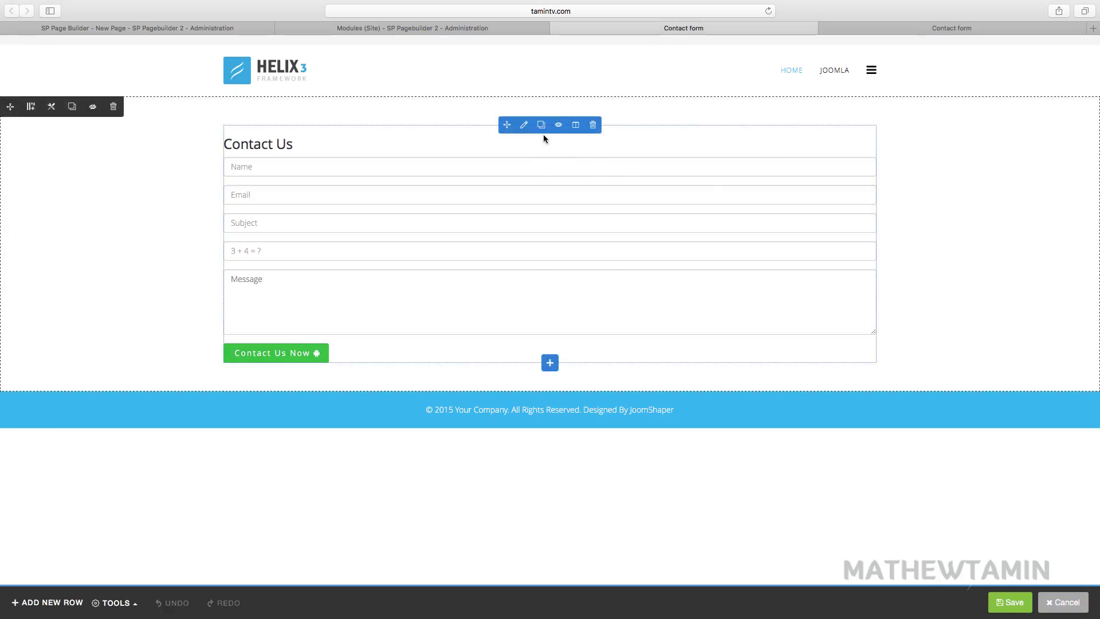
click(525, 131)
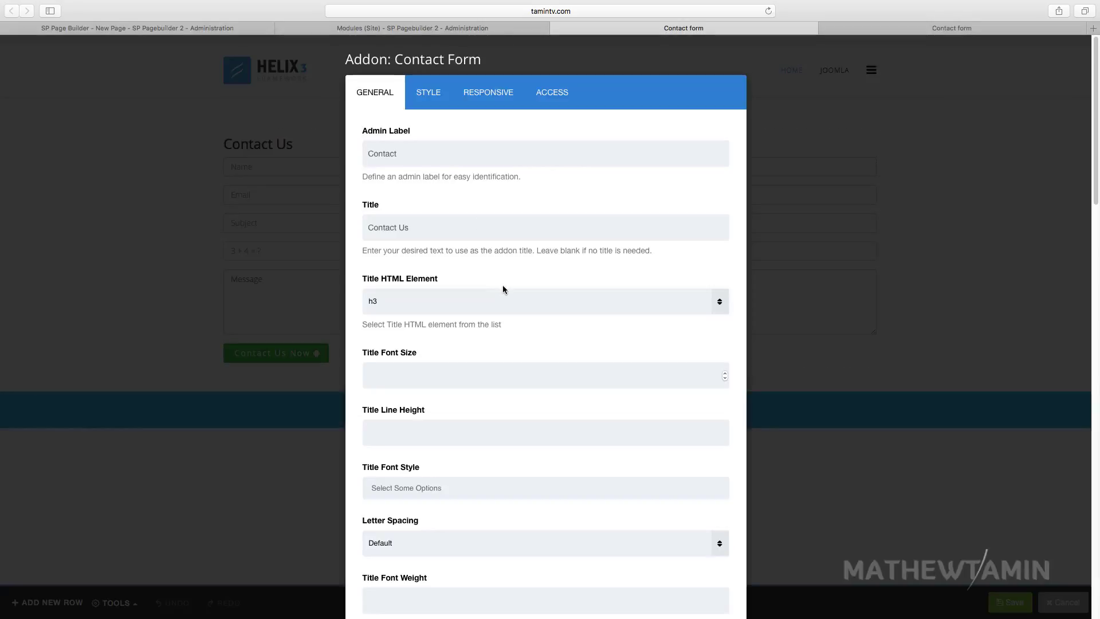
scroll(482, 331, down, 10)
scroll(438, 370, down, 20)
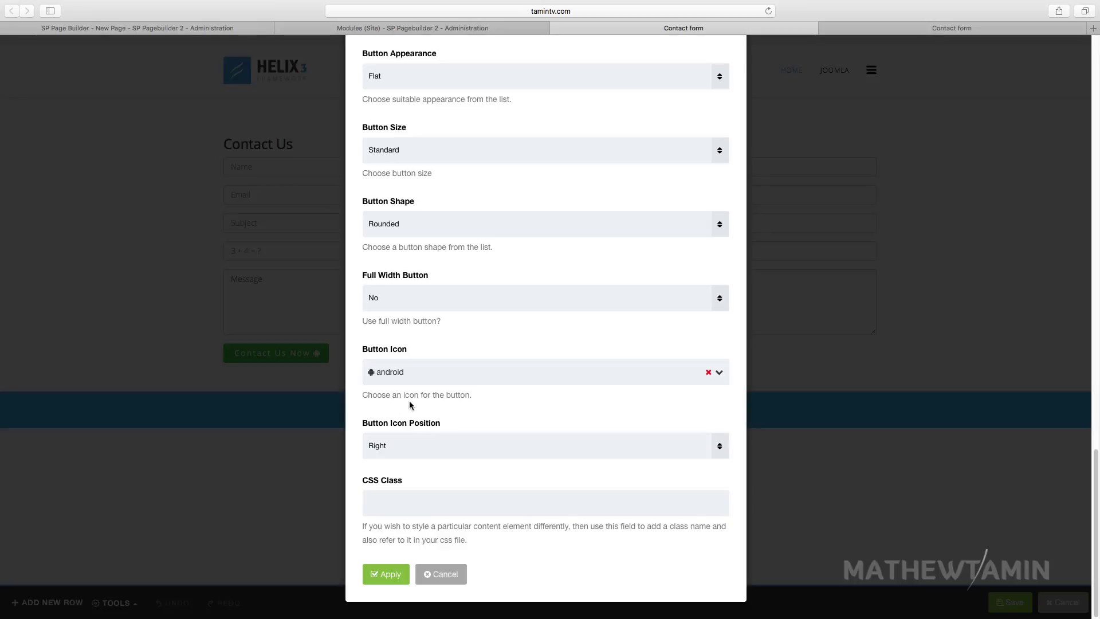
click(443, 574)
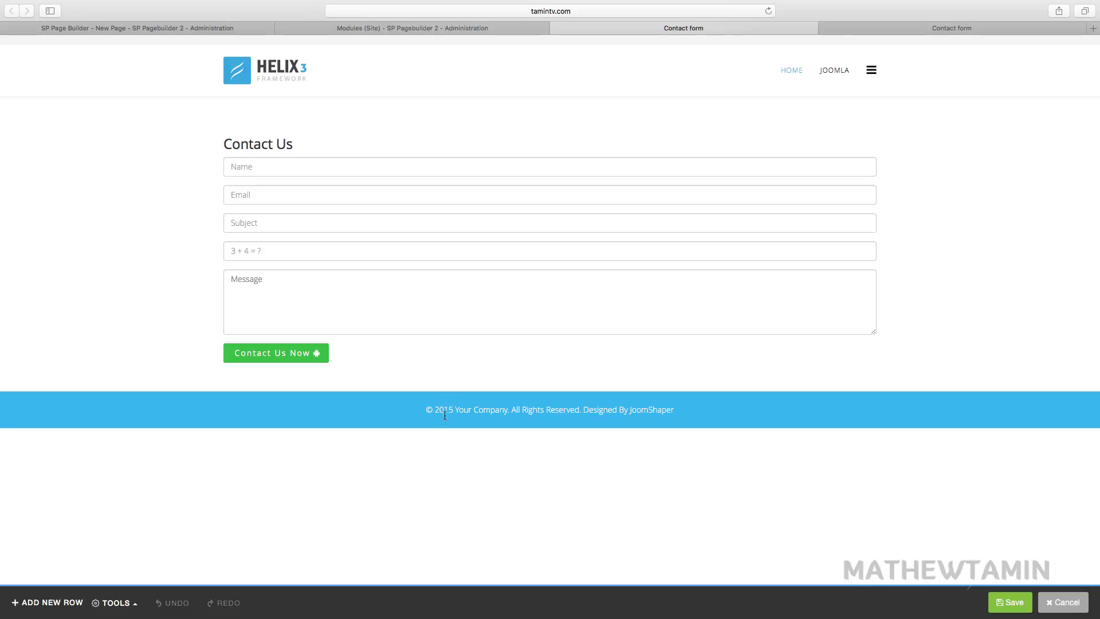
mouse_move(958, 222)
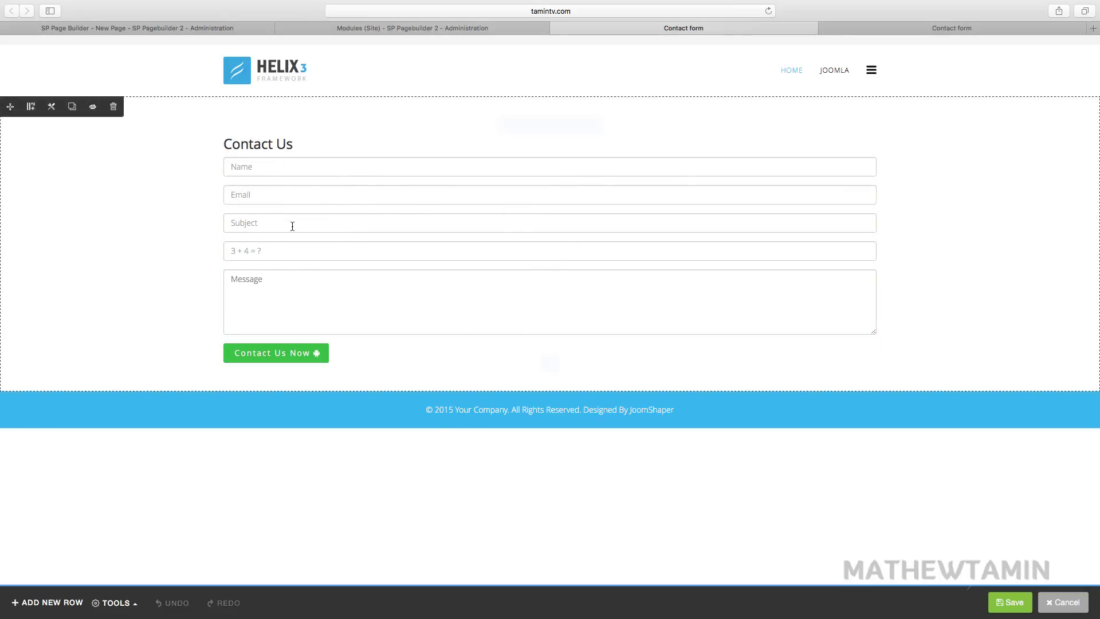
mouse_move(381, 223)
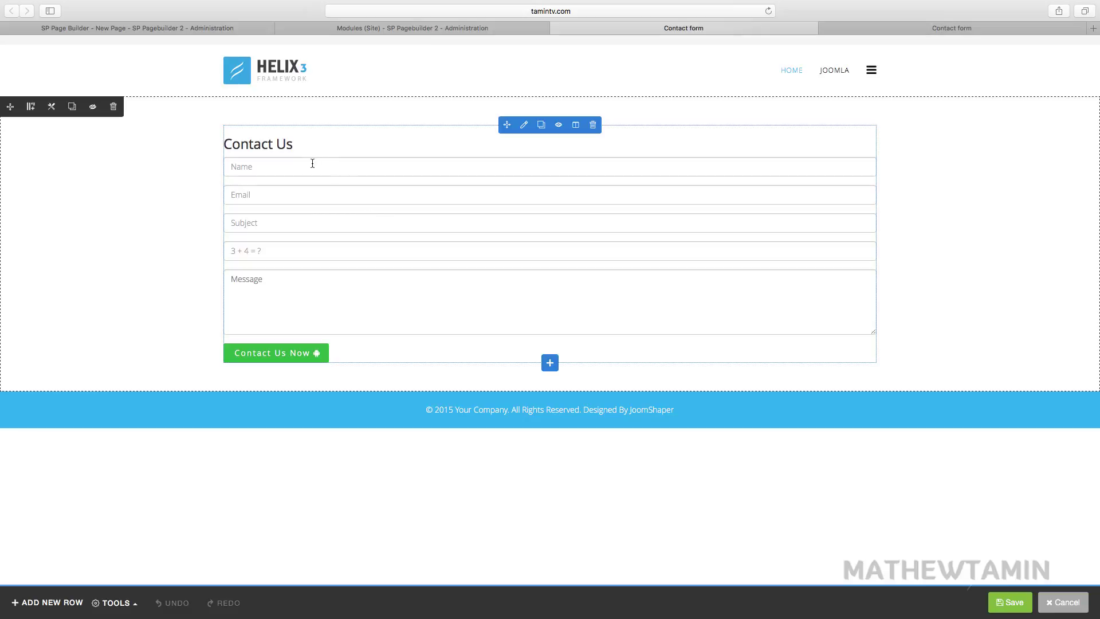